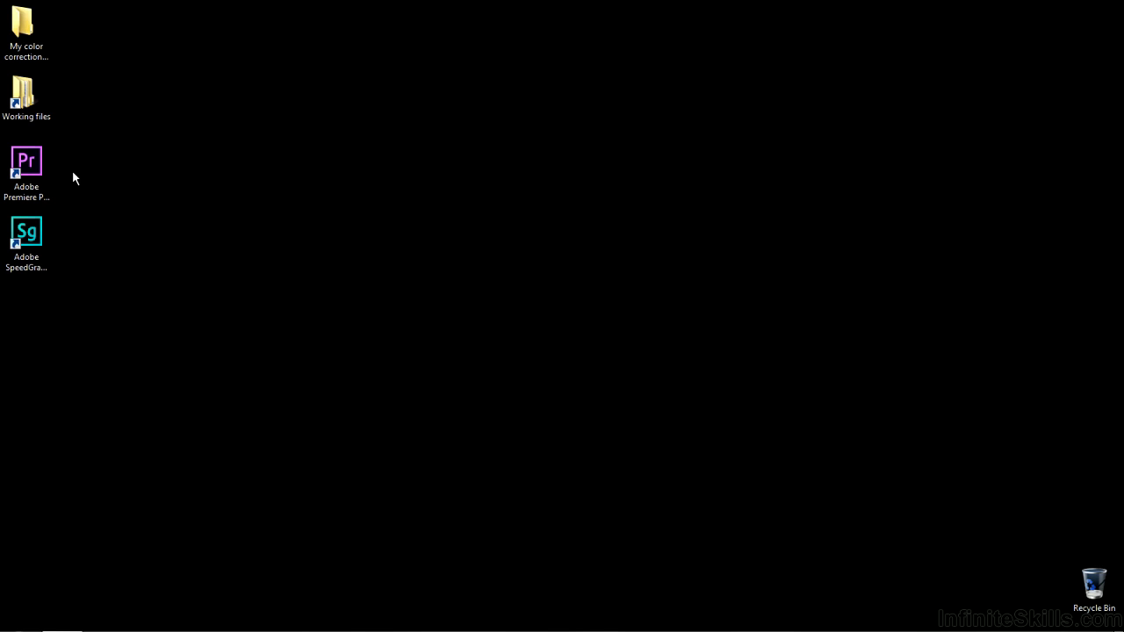
Step: Launch SpeedGrade, open SG-keyframes.prproj and load example-sequence into the Color workspace
double_click(27, 235)
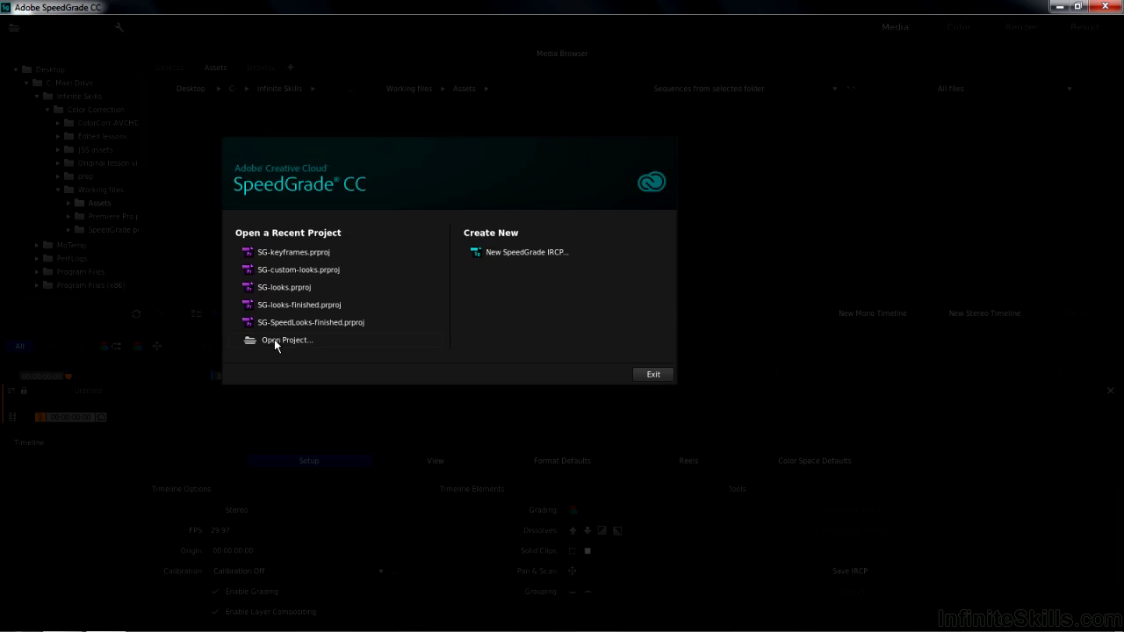
left_click(274, 341)
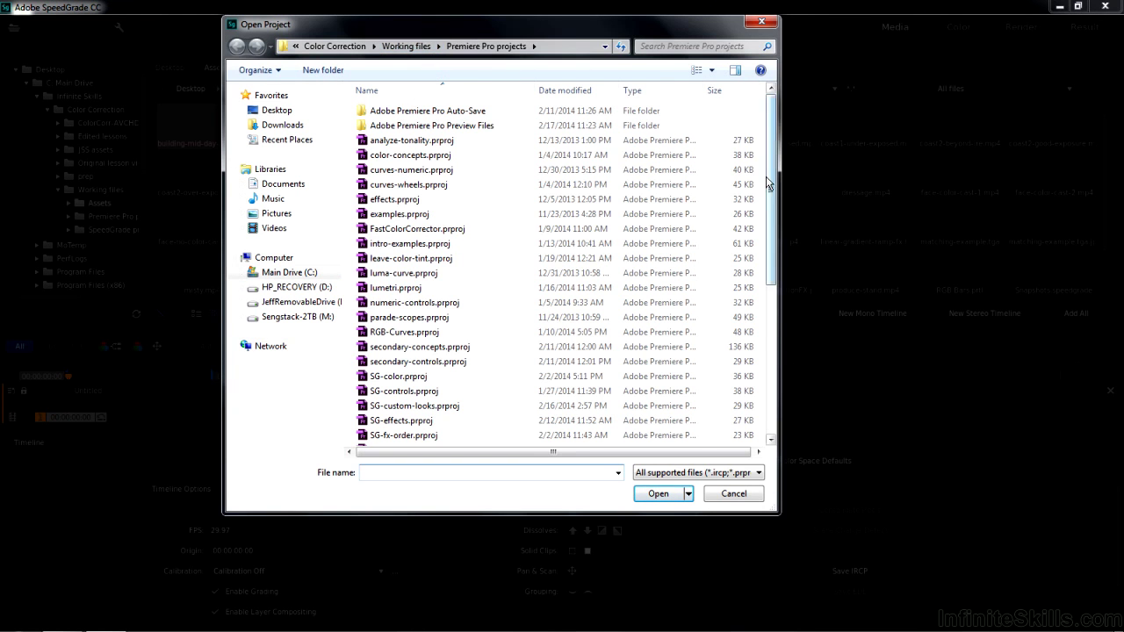
scroll(688, 311, "down", 2)
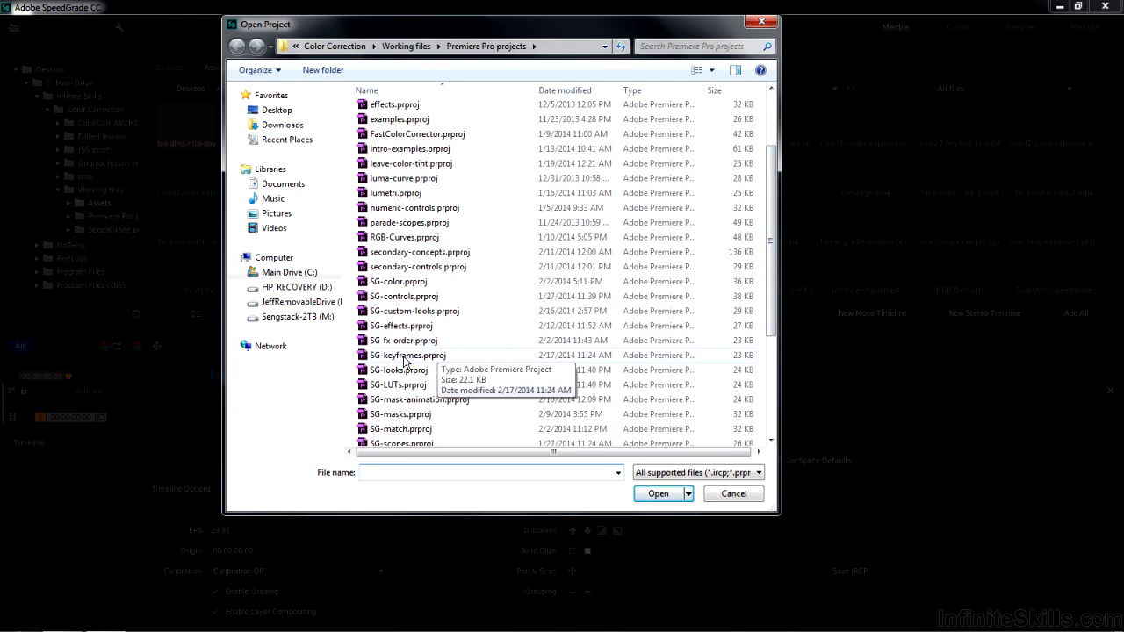
double_click(403, 355)
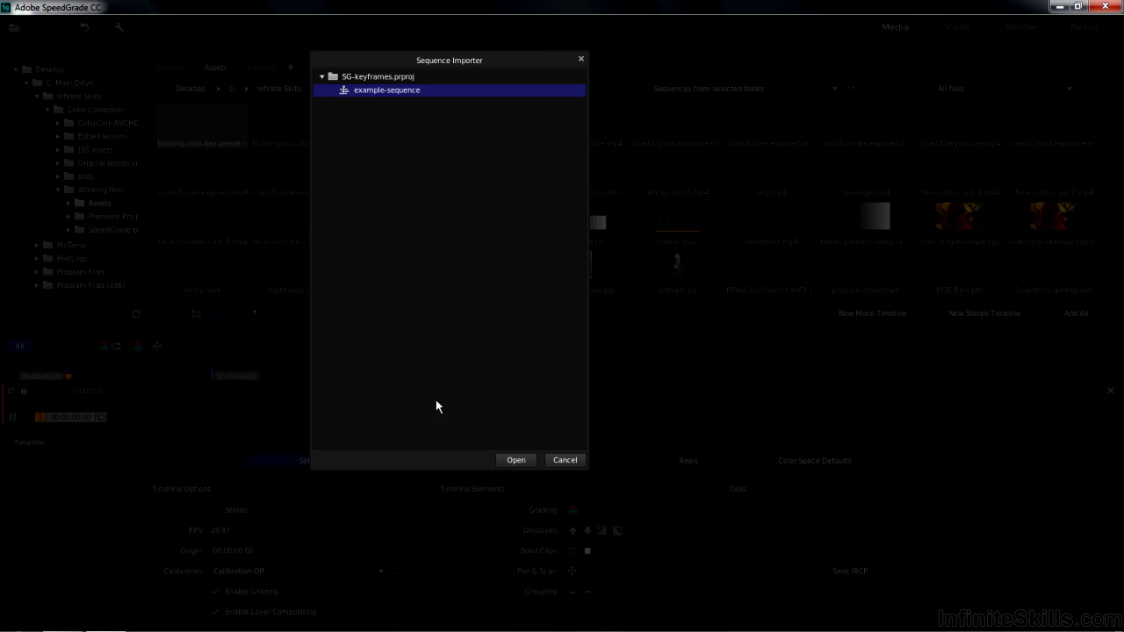
left_click(525, 463)
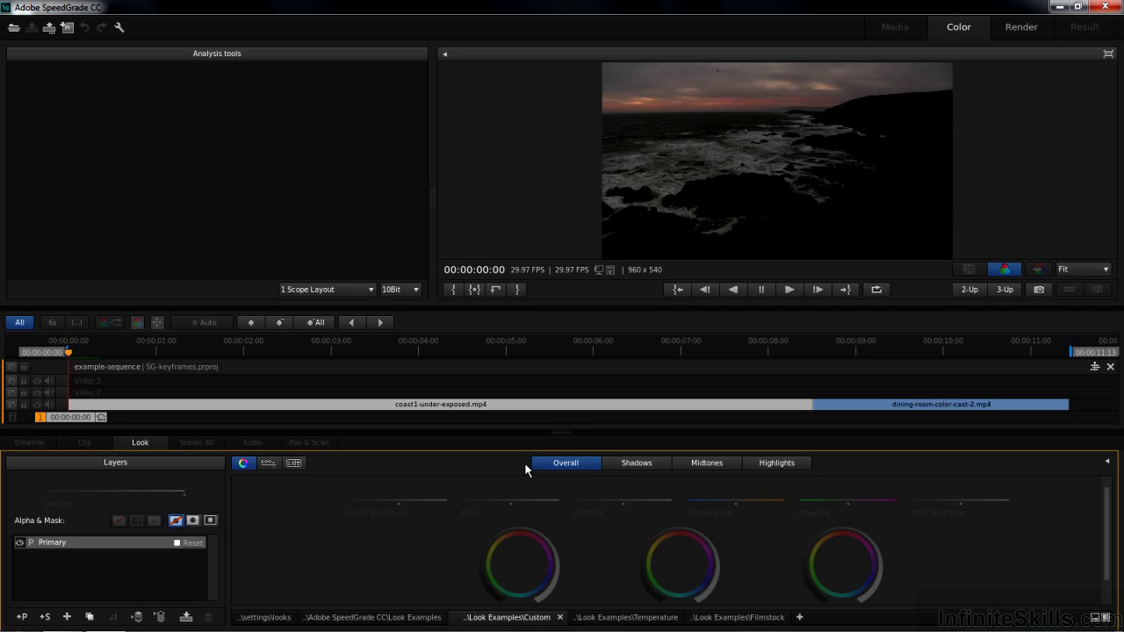
left_click(910, 351)
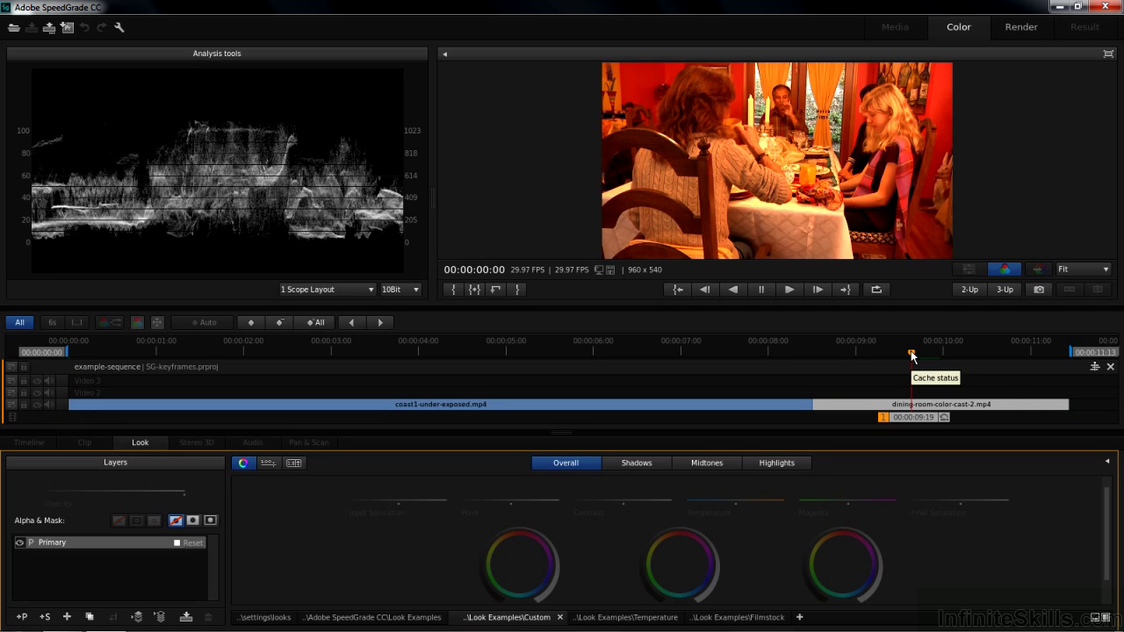
key("Home")
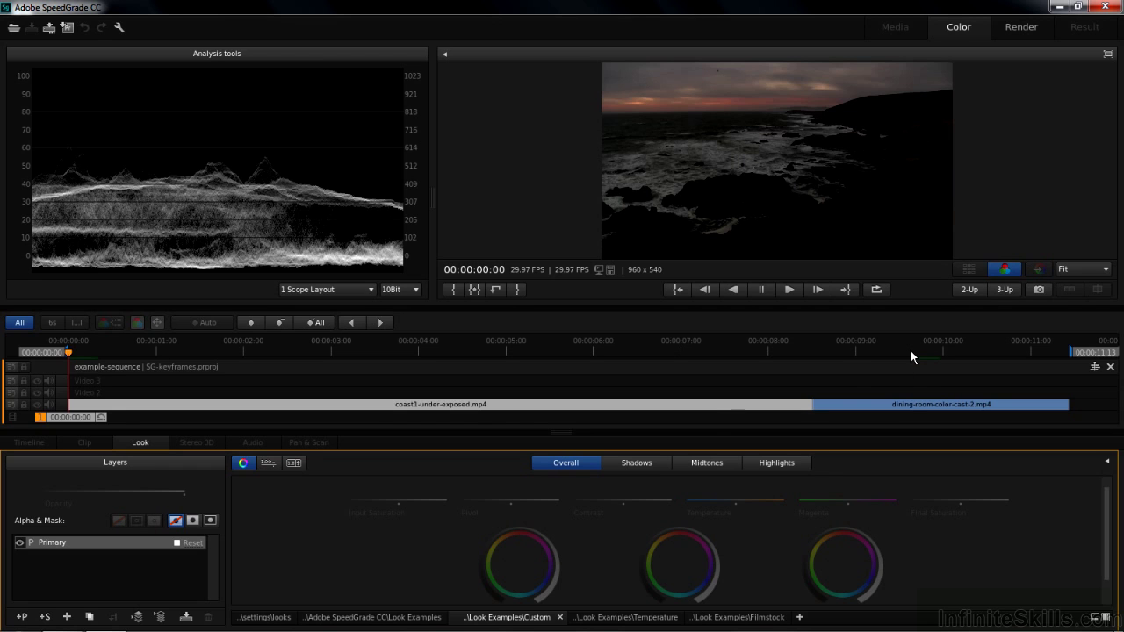
Step: Record an interpolated keyframe on the coast clip at 00:00:03:05
left_click_drag(110, 418, 349, 428)
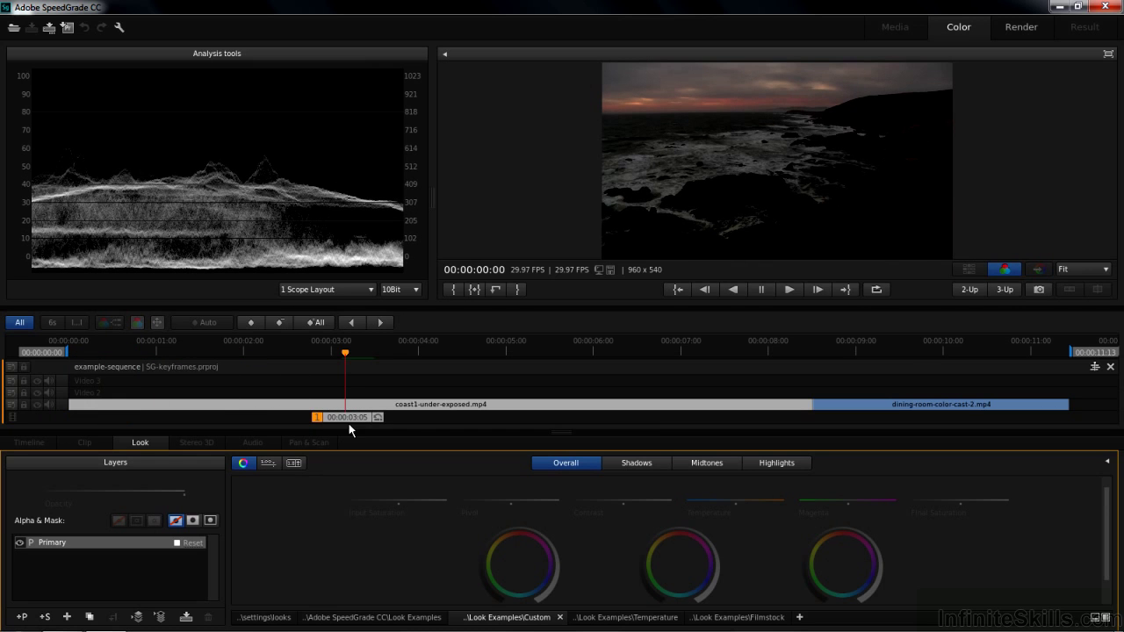
left_click(251, 324)
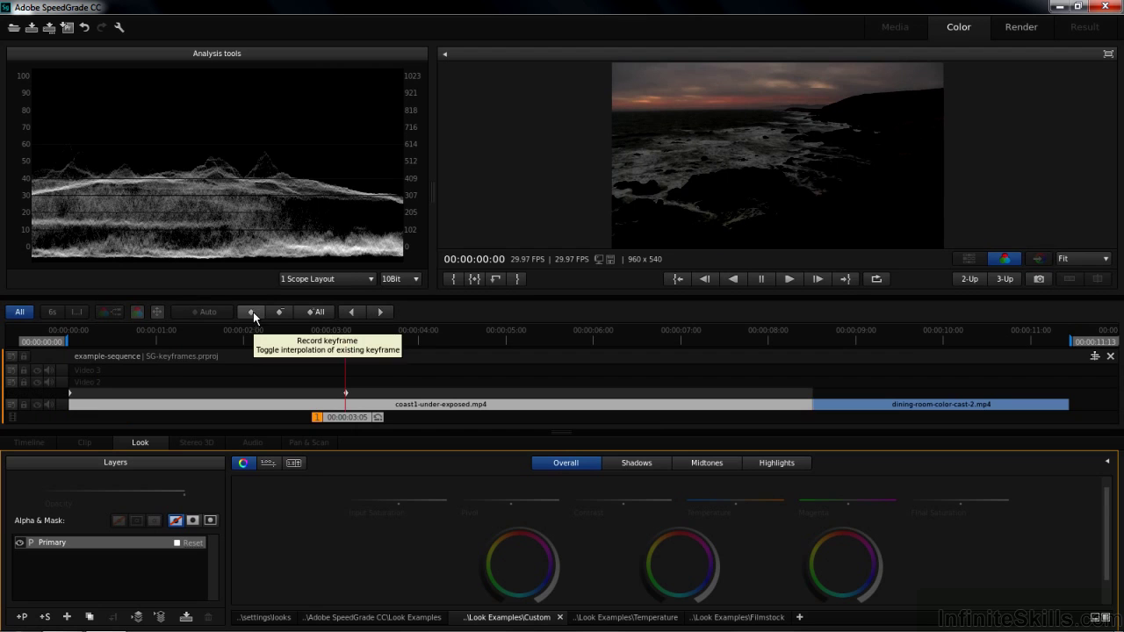
left_click(253, 310)
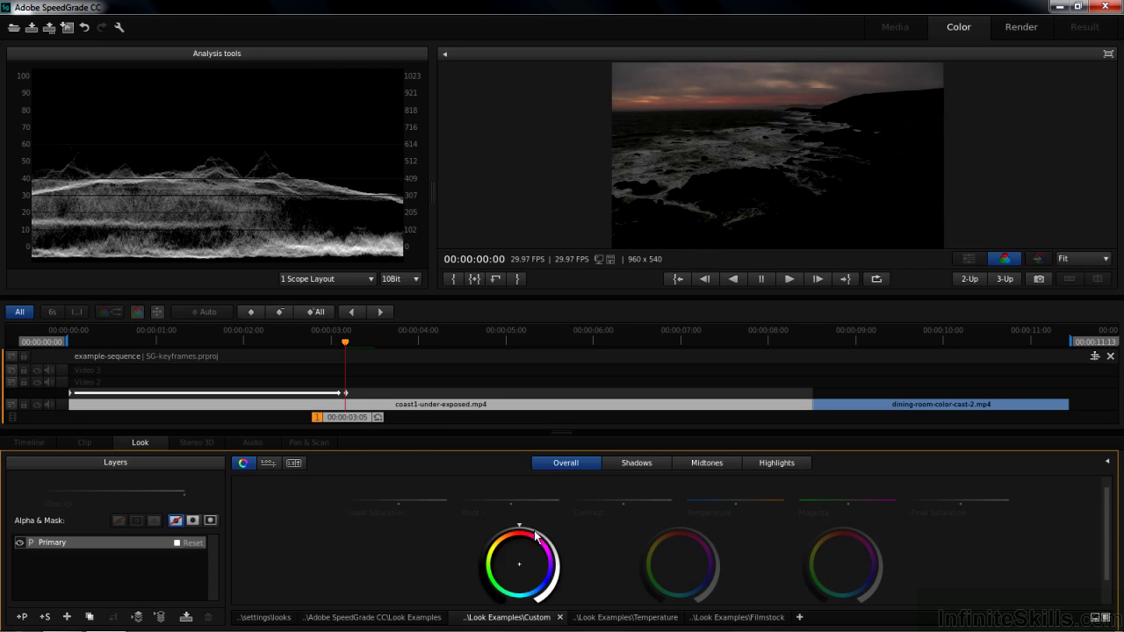
Step: Brighten and warm the coast clip using the Offset, Gamma and Gain wheel rings and pucks
left_click_drag(523, 529, 546, 532)
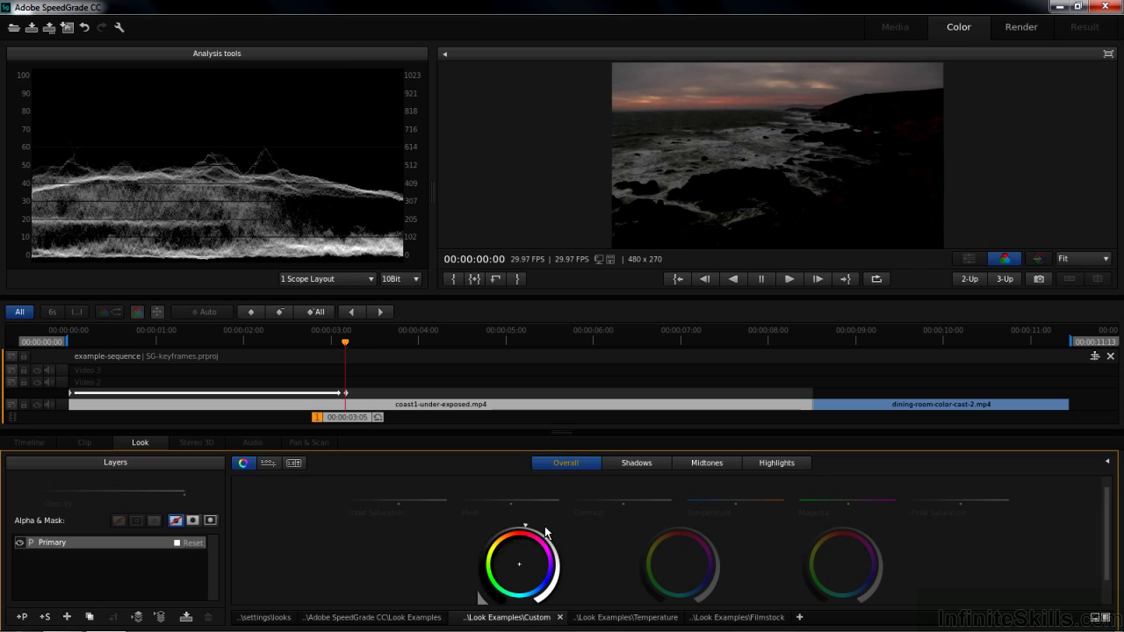
mouse_move(851, 530)
left_mouse_down()
mouse_move(1040, 567)
mouse_move(1114, 587)
mouse_move(1123, 601)
mouse_move(936, 584)
left_mouse_up()
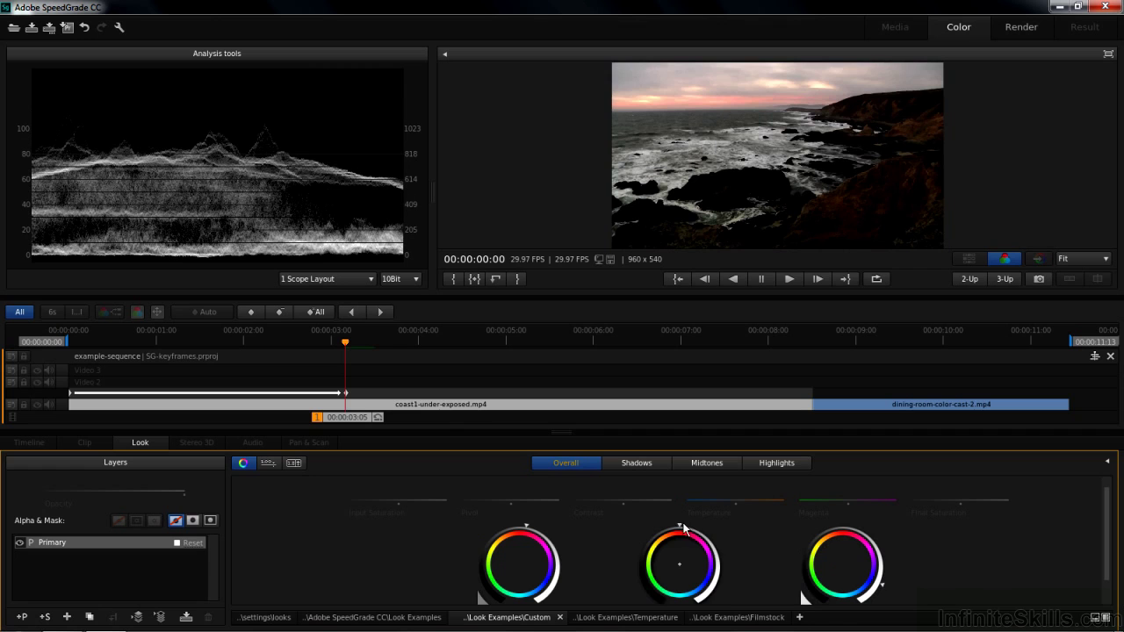
left_click_drag(683, 528, 788, 530)
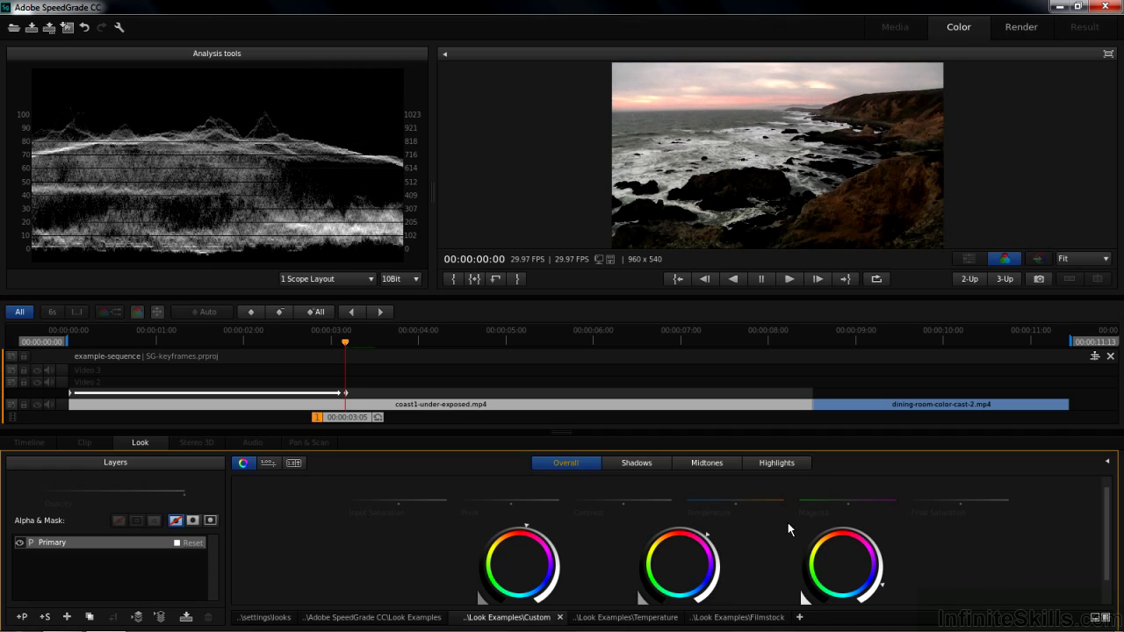
left_click_drag(841, 570, 838, 558)
left_click_drag(678, 563, 679, 563)
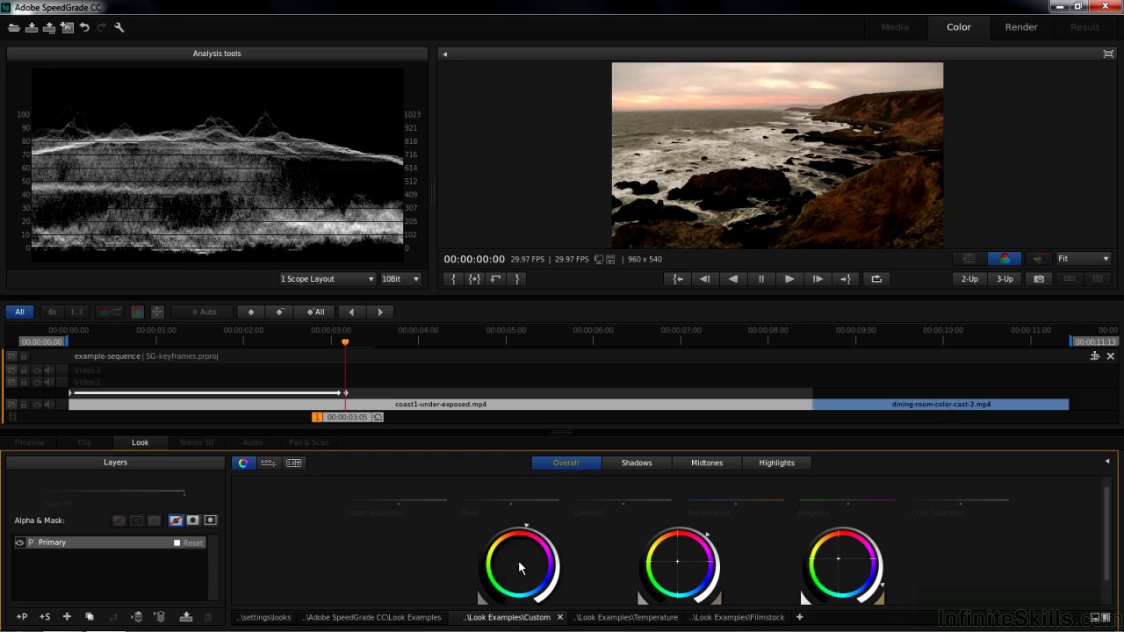
left_click_drag(519, 564, 542, 571)
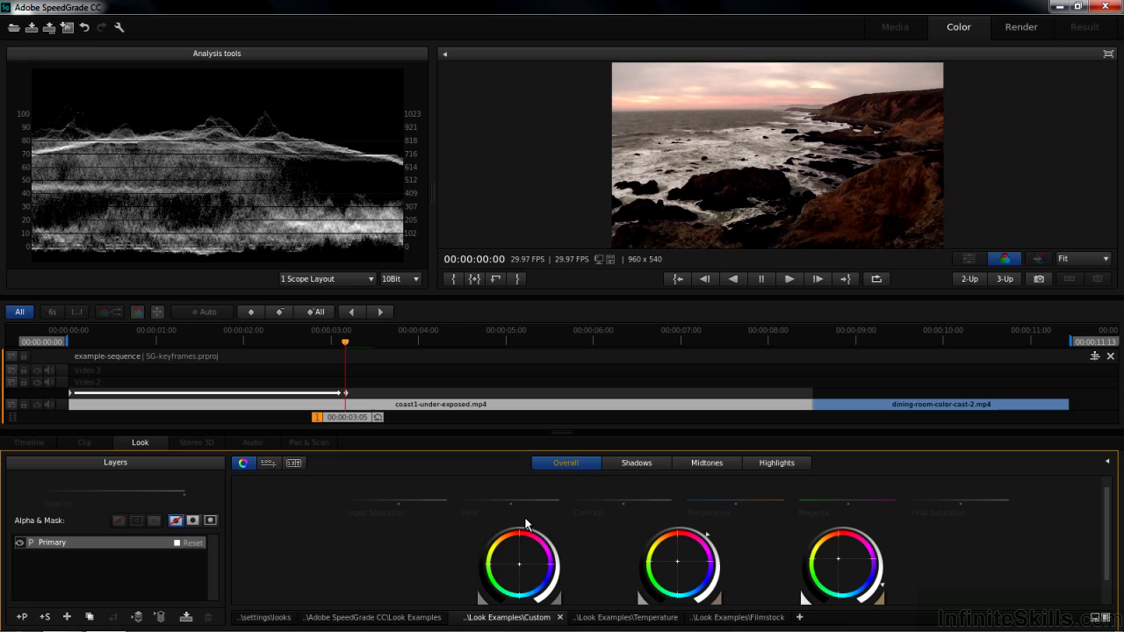
key("Home")
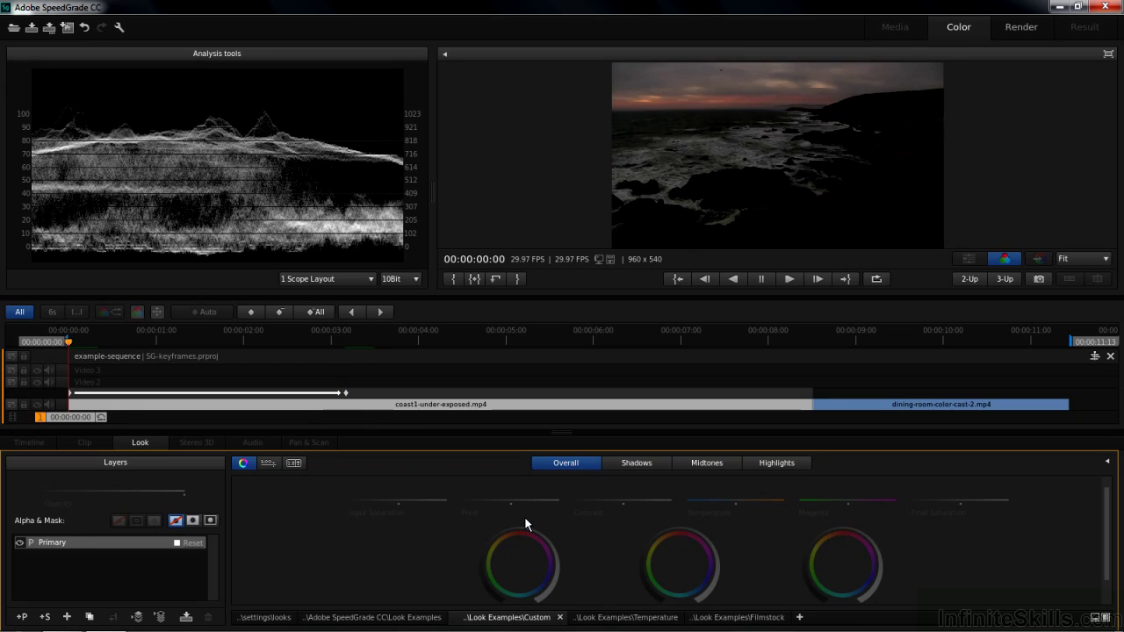
key("space")
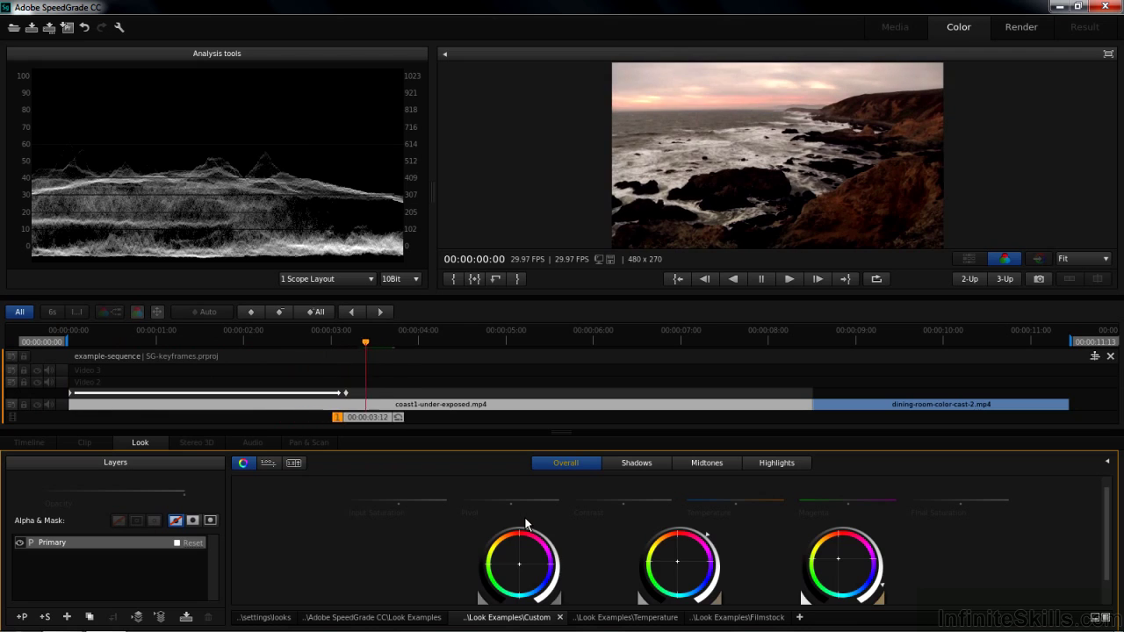
key("space")
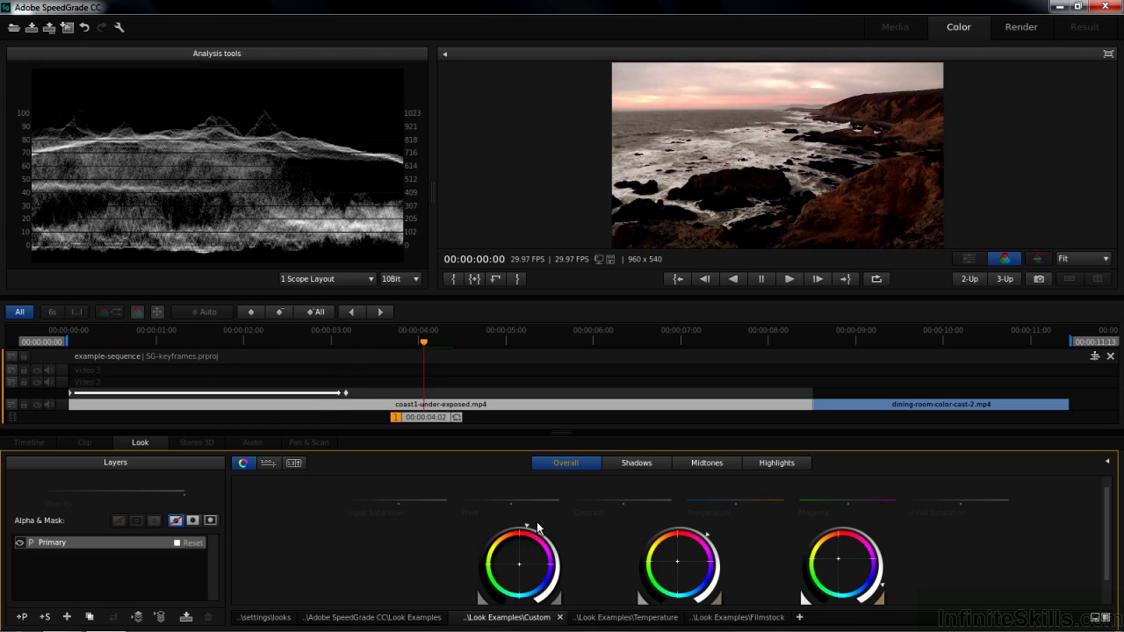
left_click_drag(425, 423, 540, 421)
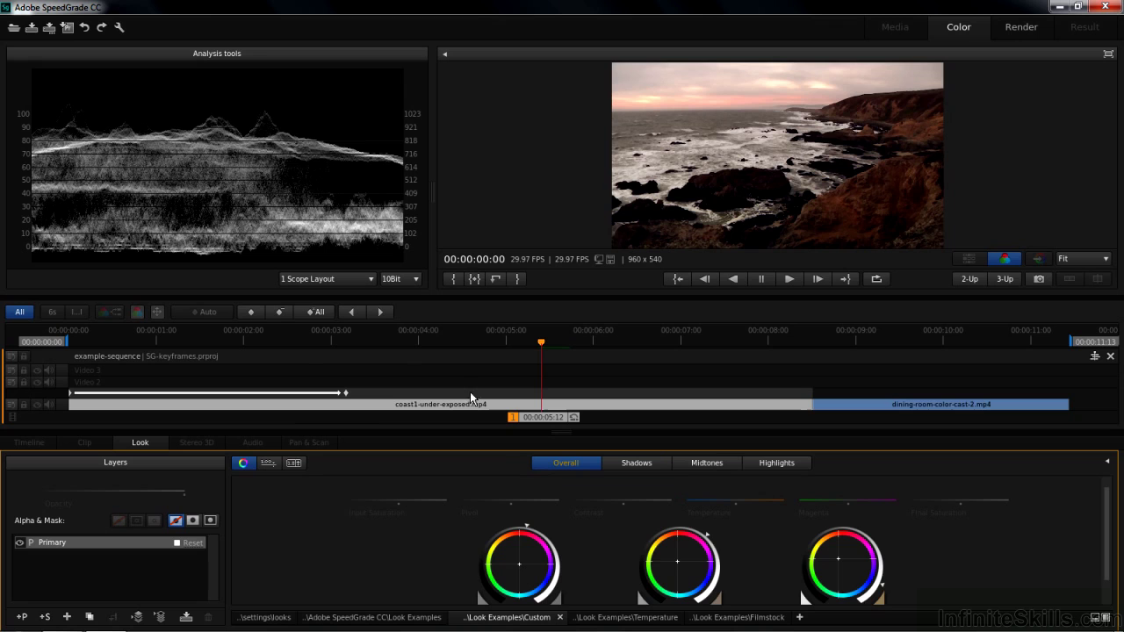
Step: Keyframe an fxCopperplate layer at 00:00:05:12, then play the transition from 00:00:03:05
left_click(252, 311)
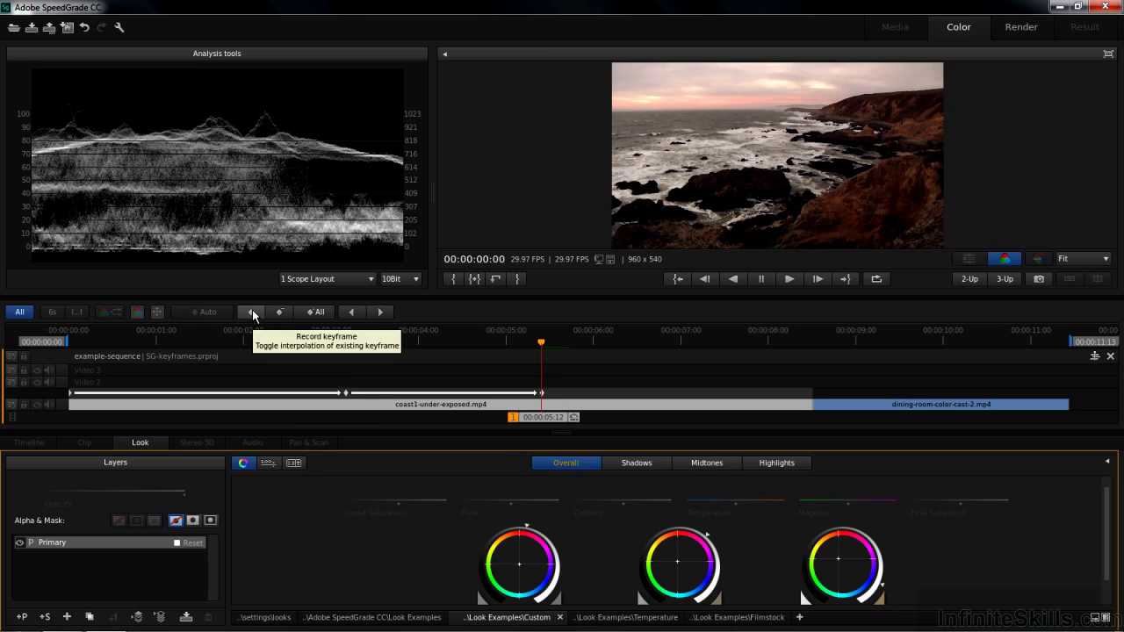
left_click(66, 617)
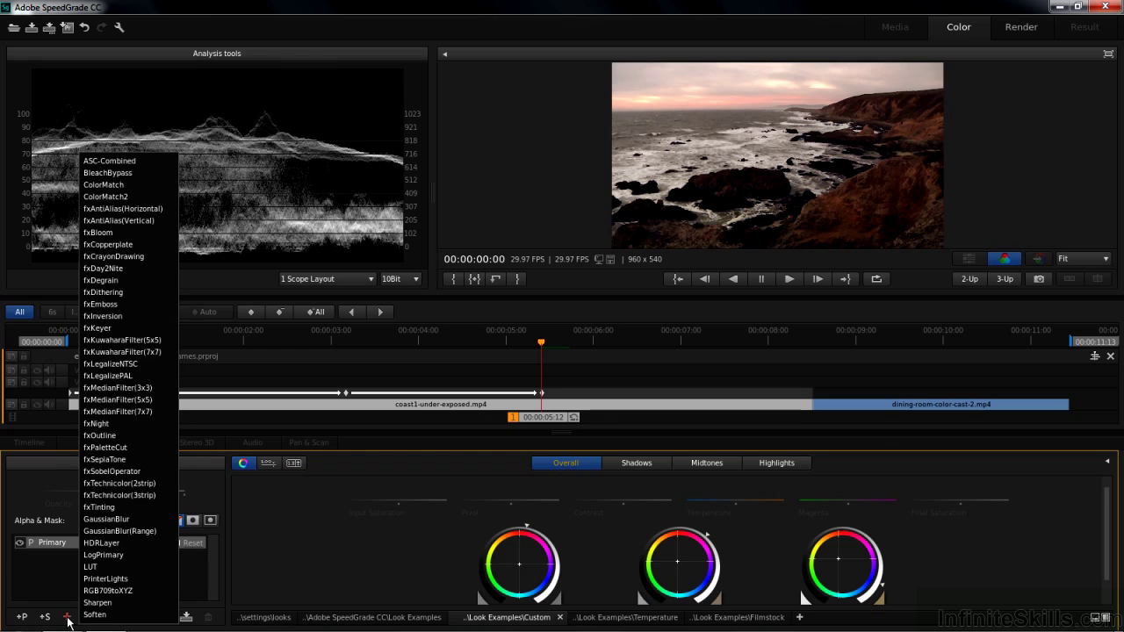
left_click(129, 245)
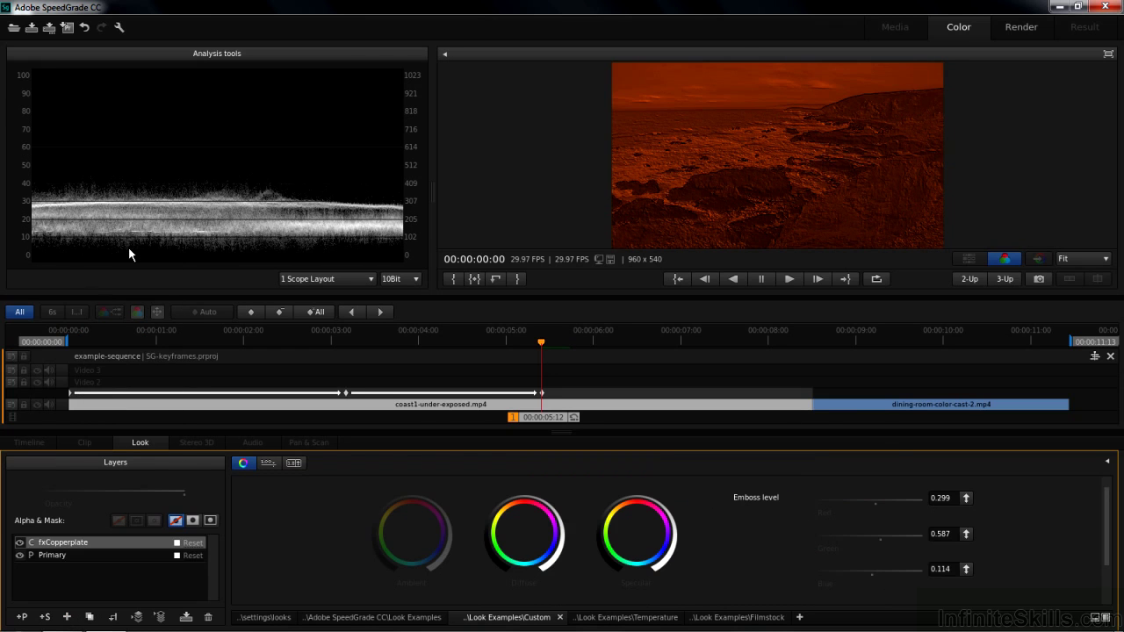
left_click(351, 313)
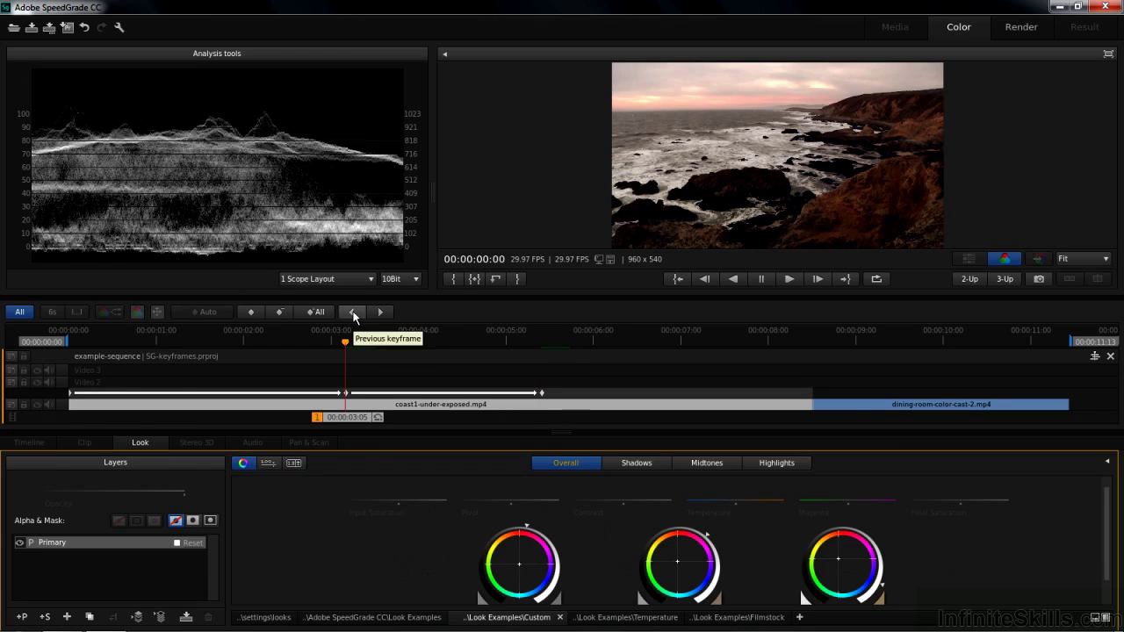
key("space")
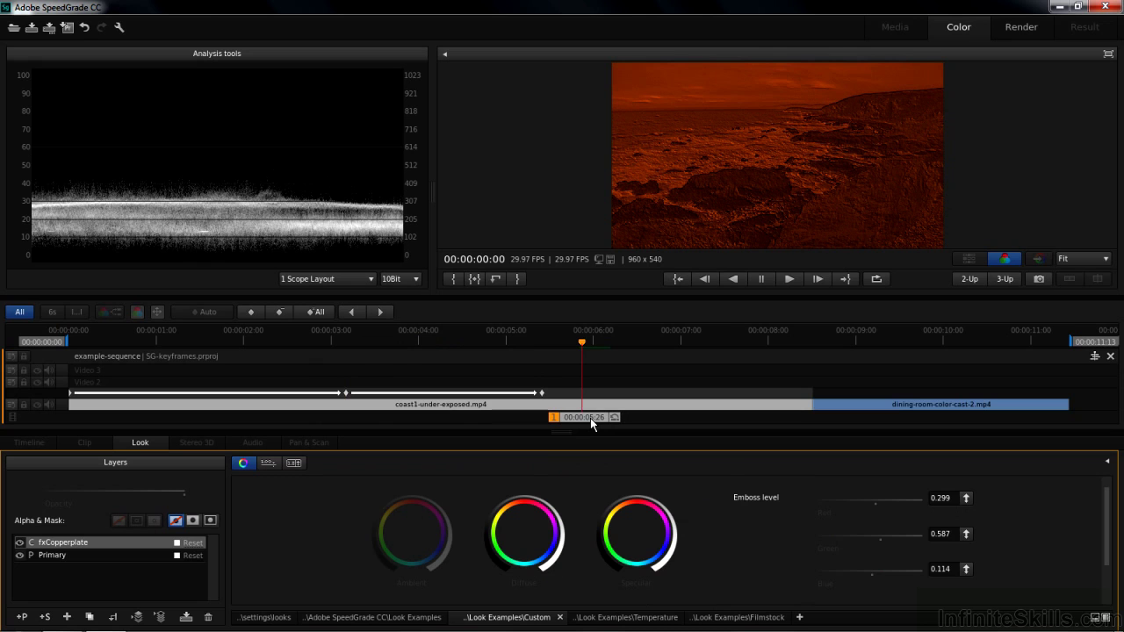
Step: Select the Primary layer and play the coast clip from its 00:00:03:05 keyframe
left_click(353, 313)
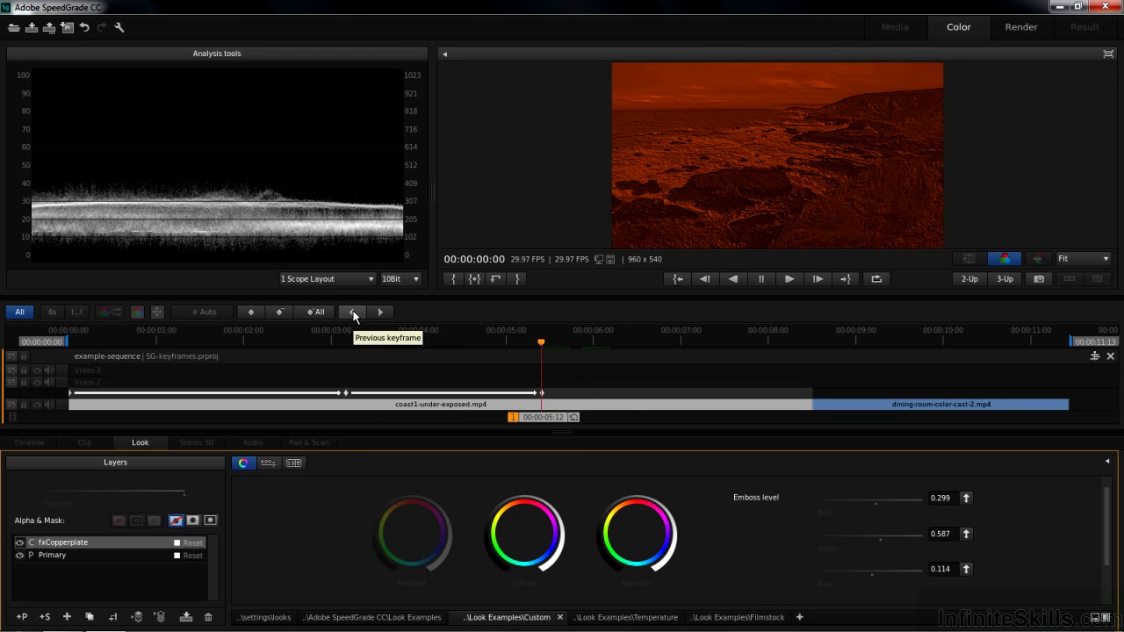
left_click(57, 557)
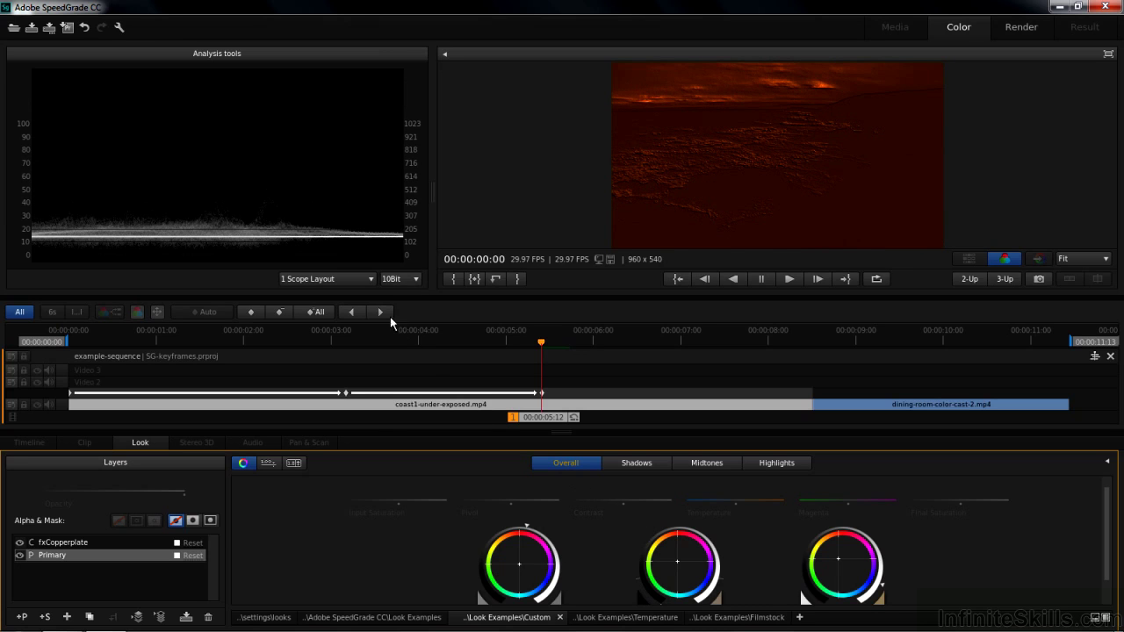
left_click(354, 310)
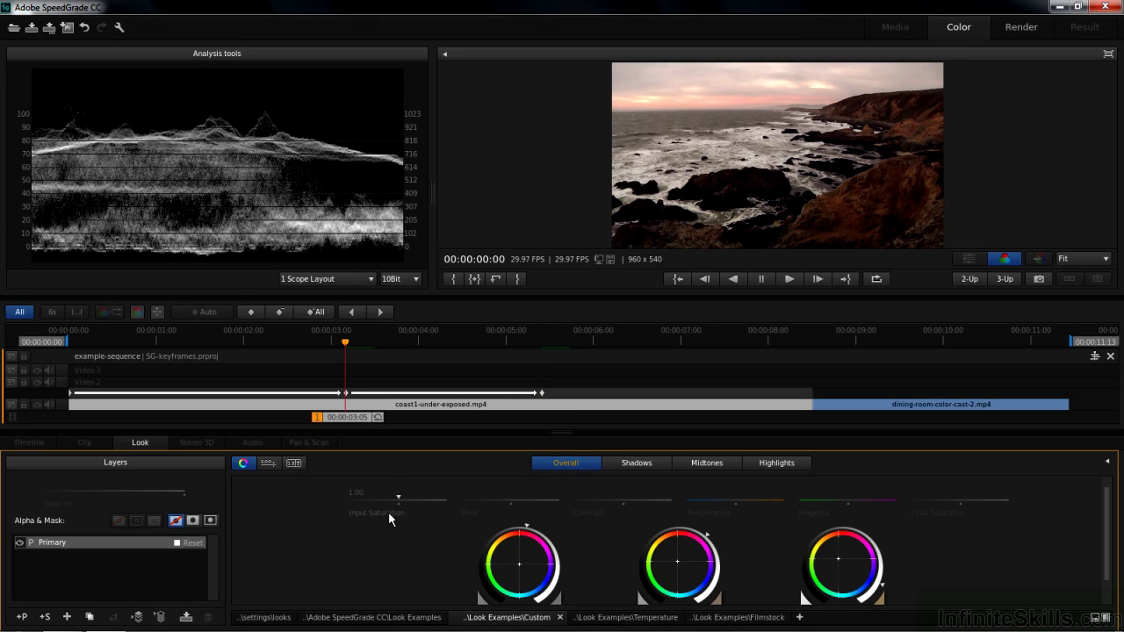
key("space")
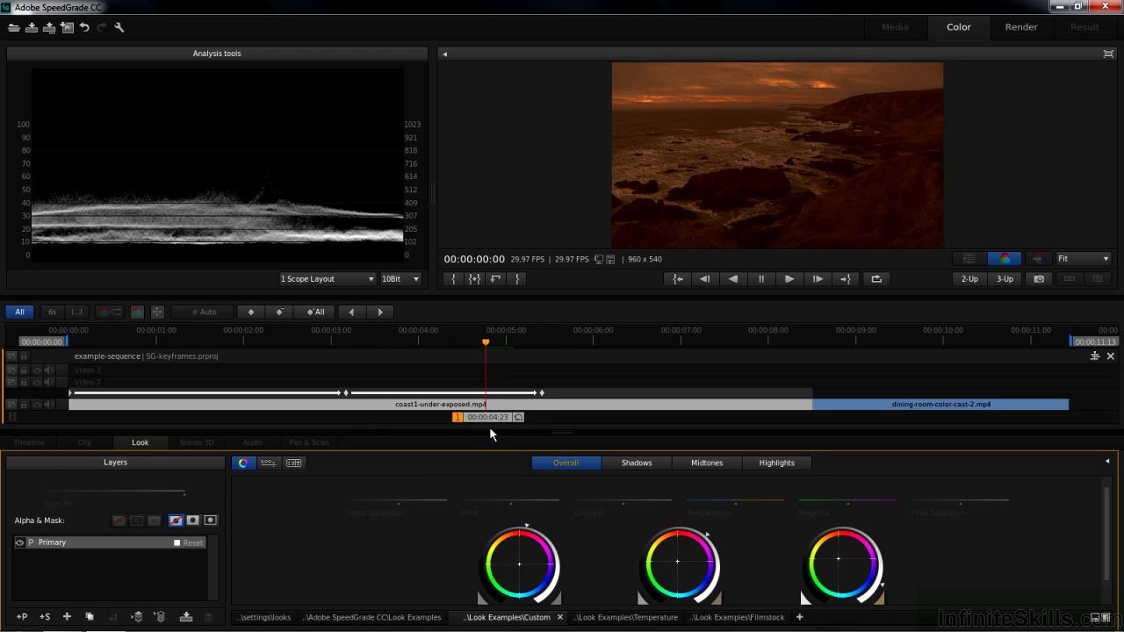
Step: Record a keyframe at 00:00:07:08 and brighten the coastline's midtones
left_click_drag(492, 417, 714, 422)
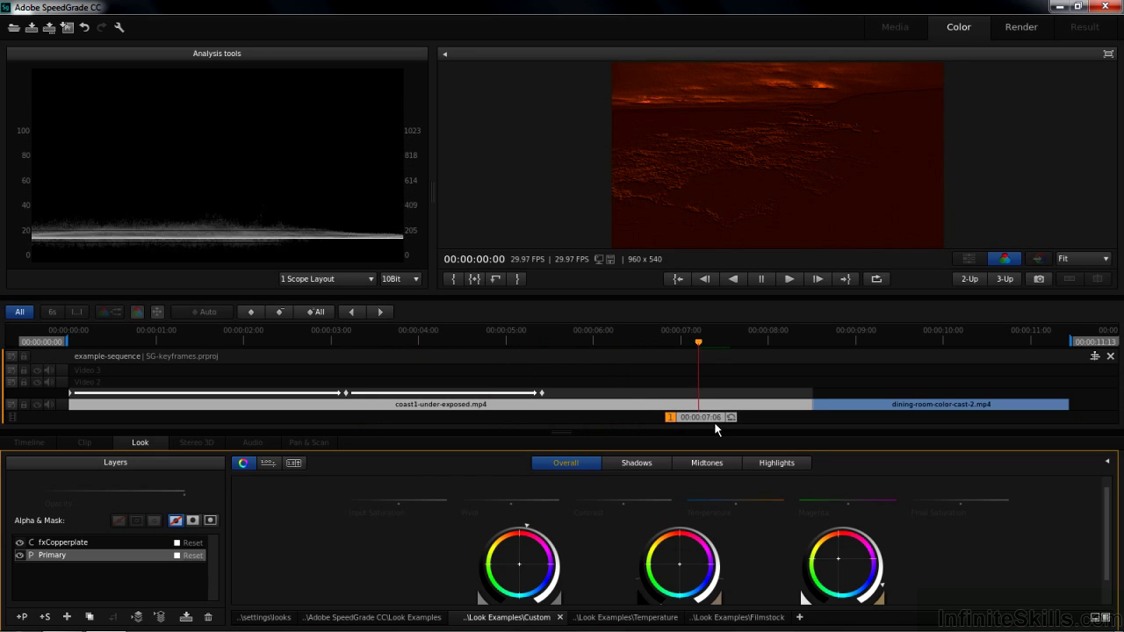
left_click(250, 313)
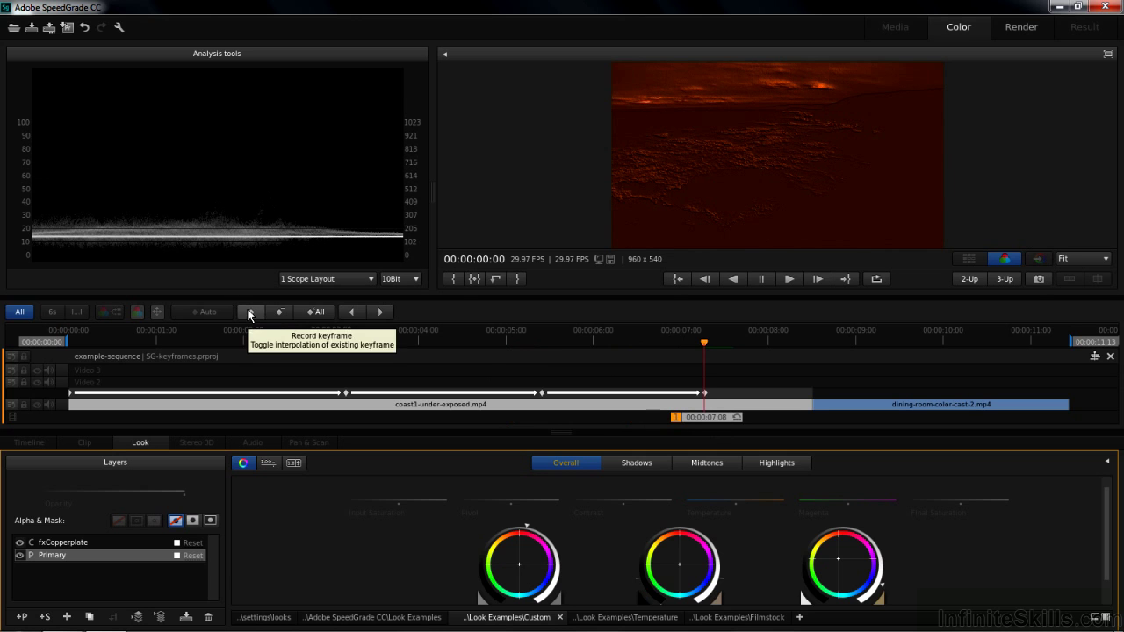
mouse_move(639, 563)
left_mouse_down()
mouse_move(694, 528)
mouse_move(861, 519)
left_mouse_up()
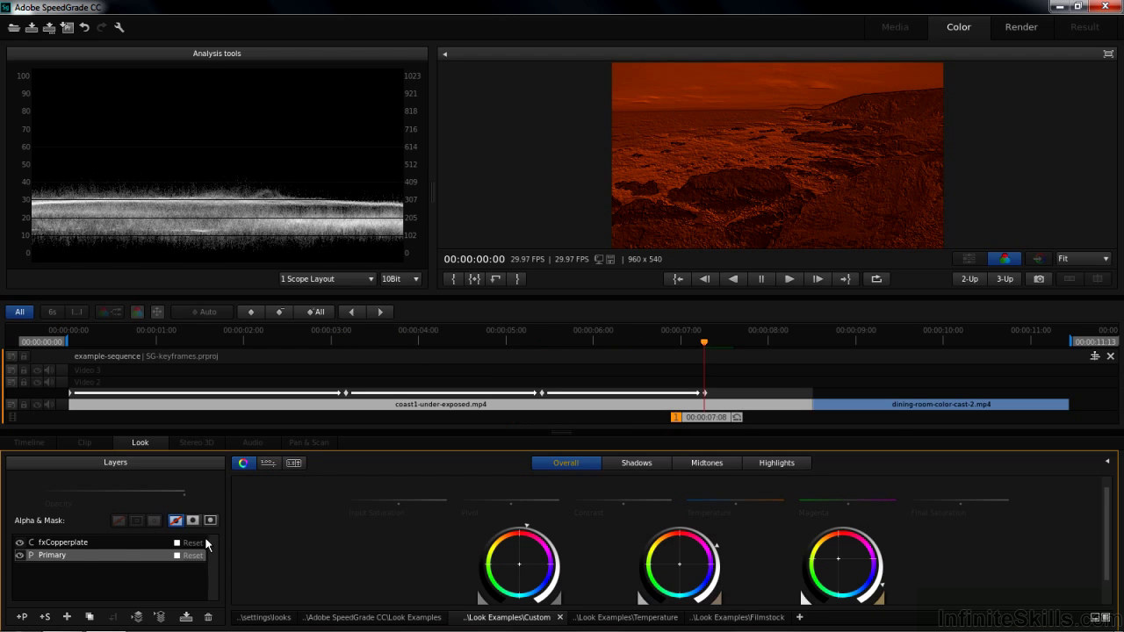
Step: Shift the Copperplate Specular colour toward purple and tint the Ambient colour red
left_click(77, 540)
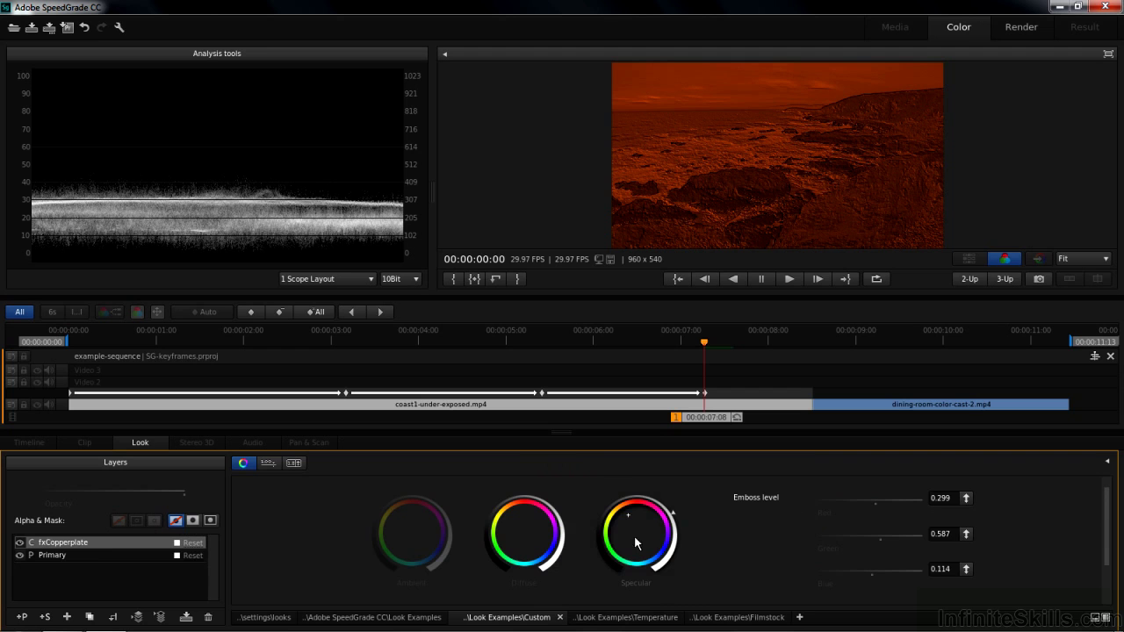
left_click_drag(627, 519, 654, 530)
left_click(412, 532)
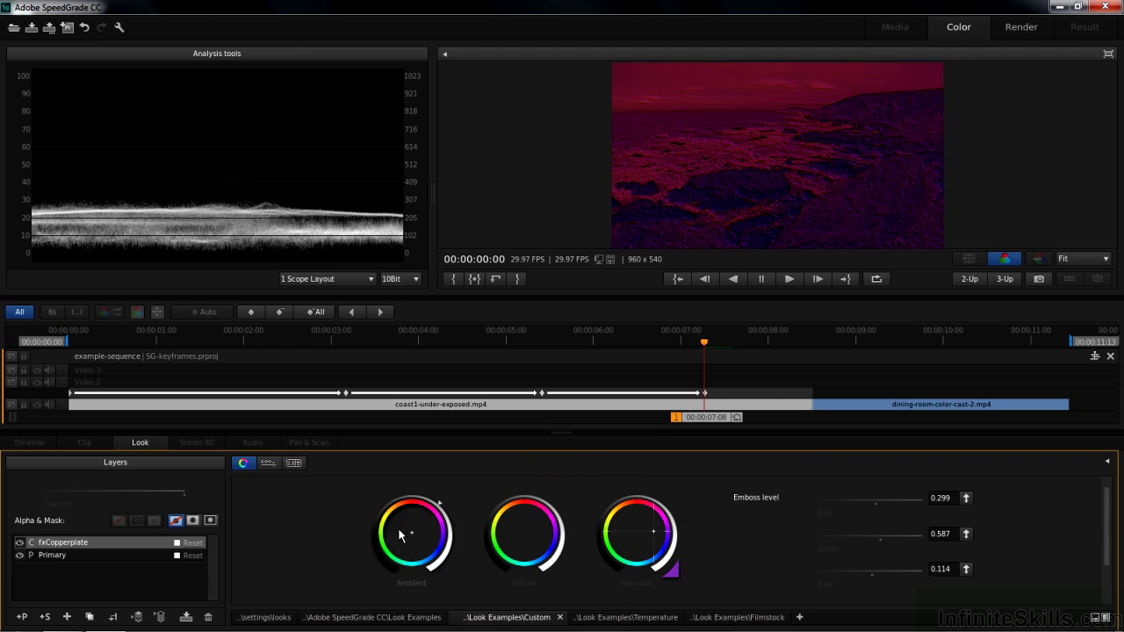
left_click_drag(420, 538, 393, 522)
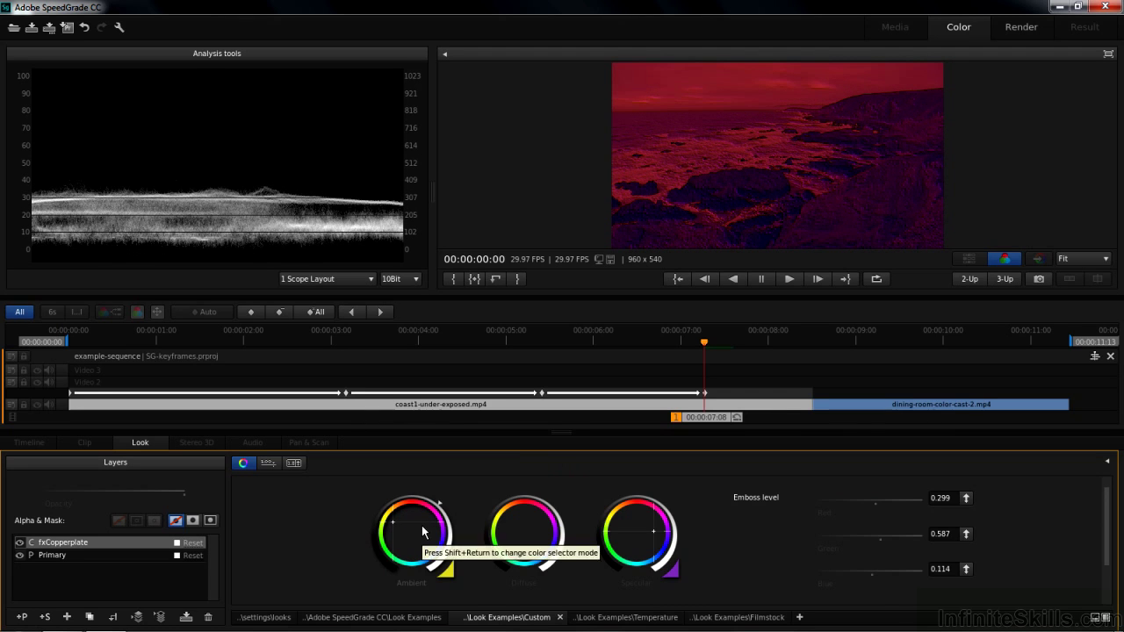
Step: Play back the coastline grade from the 00:00:03:05 keyframe
left_click(353, 314)
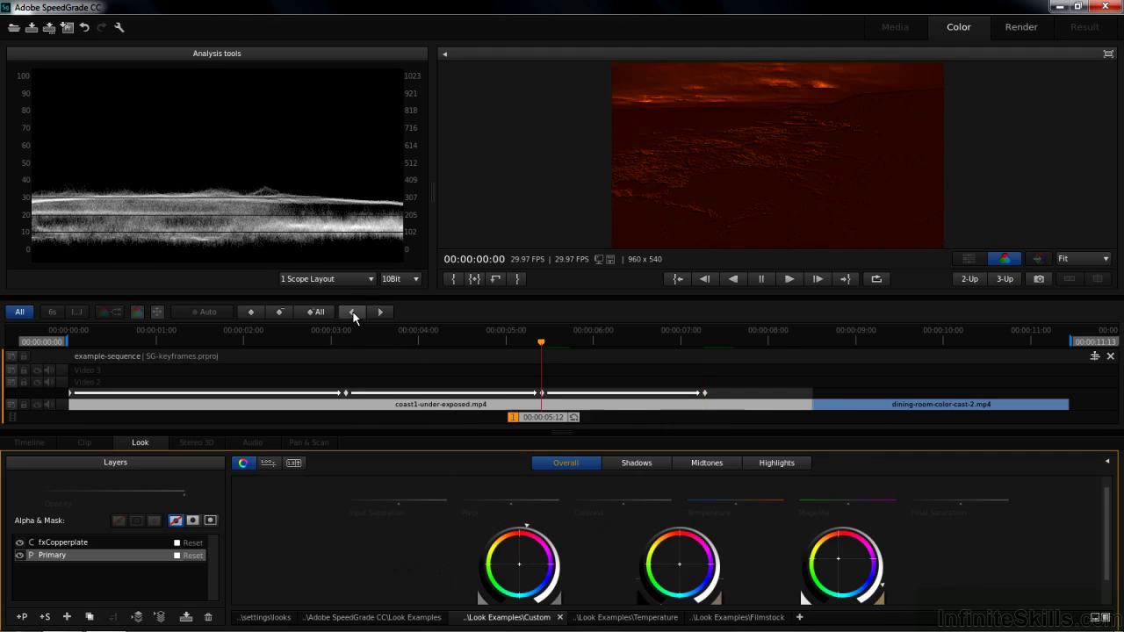
left_click(353, 313)
key("space")
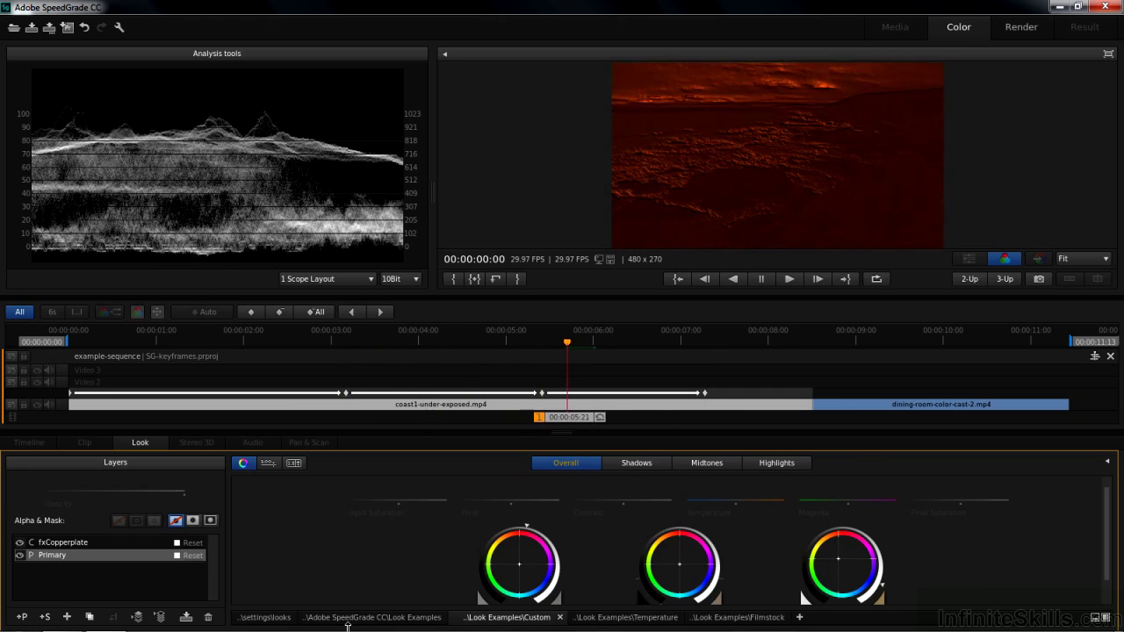
key("space")
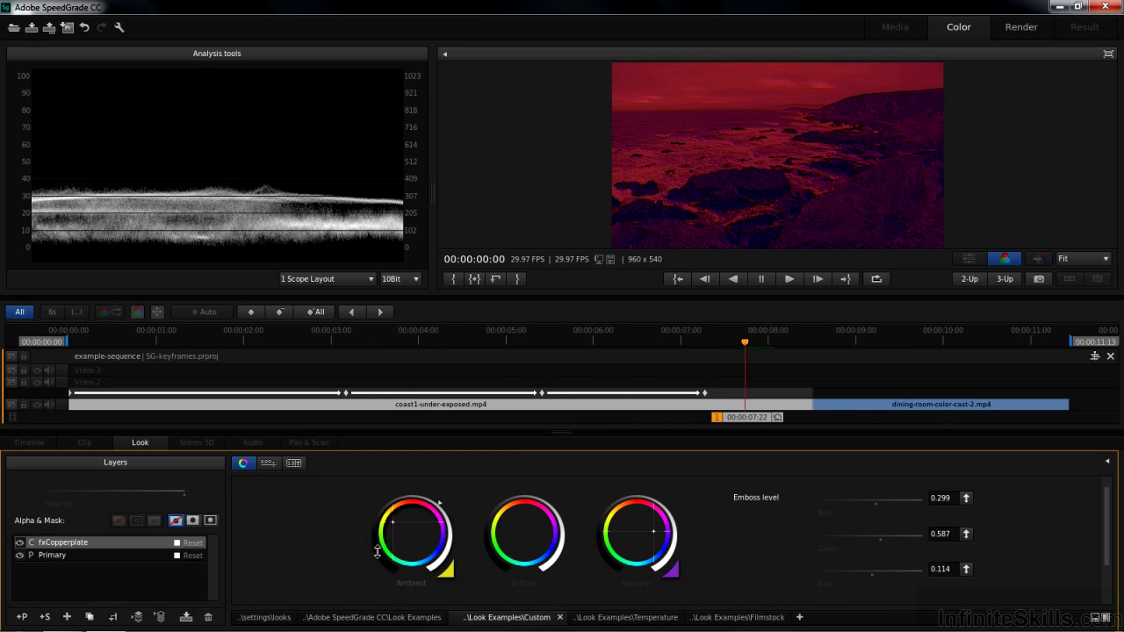
Step: Darken the clip's first frame with the Offset ring and play from the start
key("Delete")
key("Home")
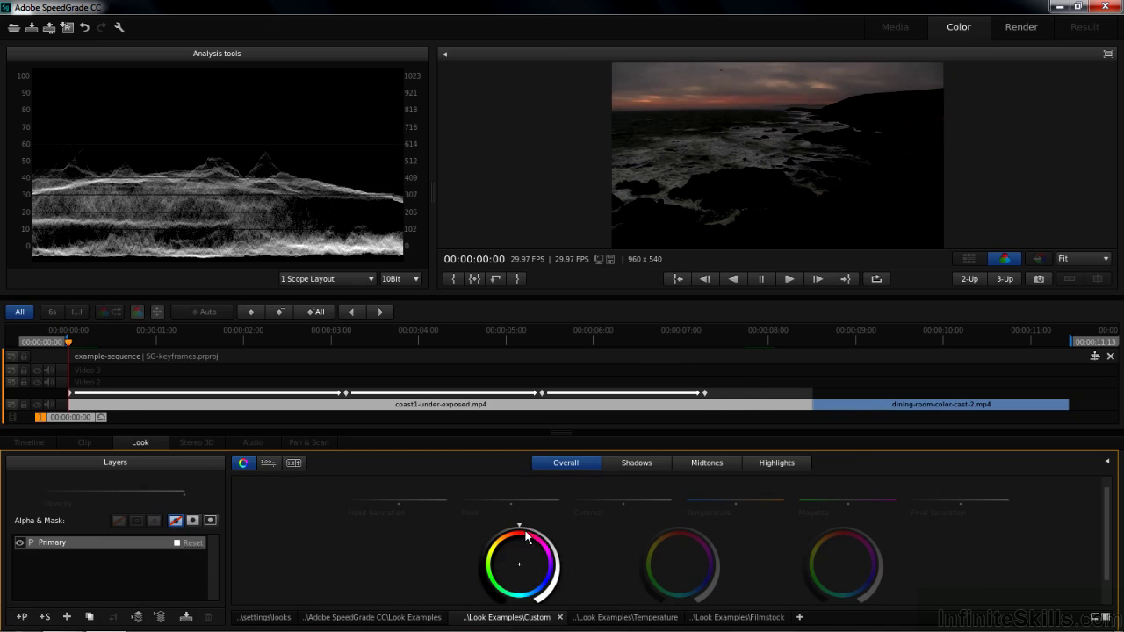
left_click_drag(524, 526, 478, 521)
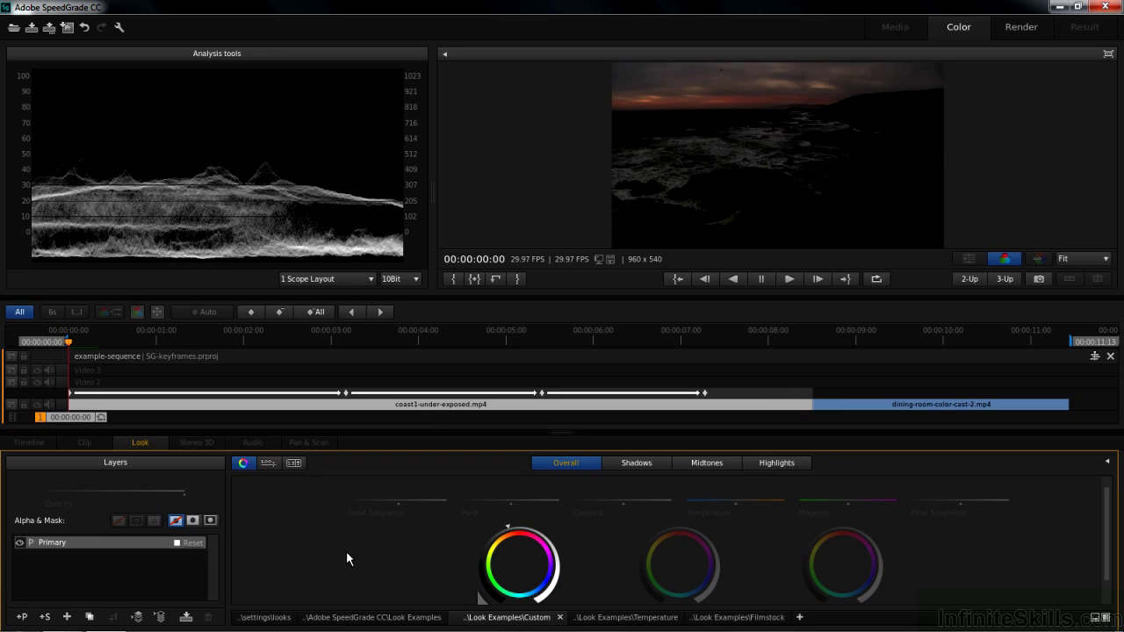
key("space")
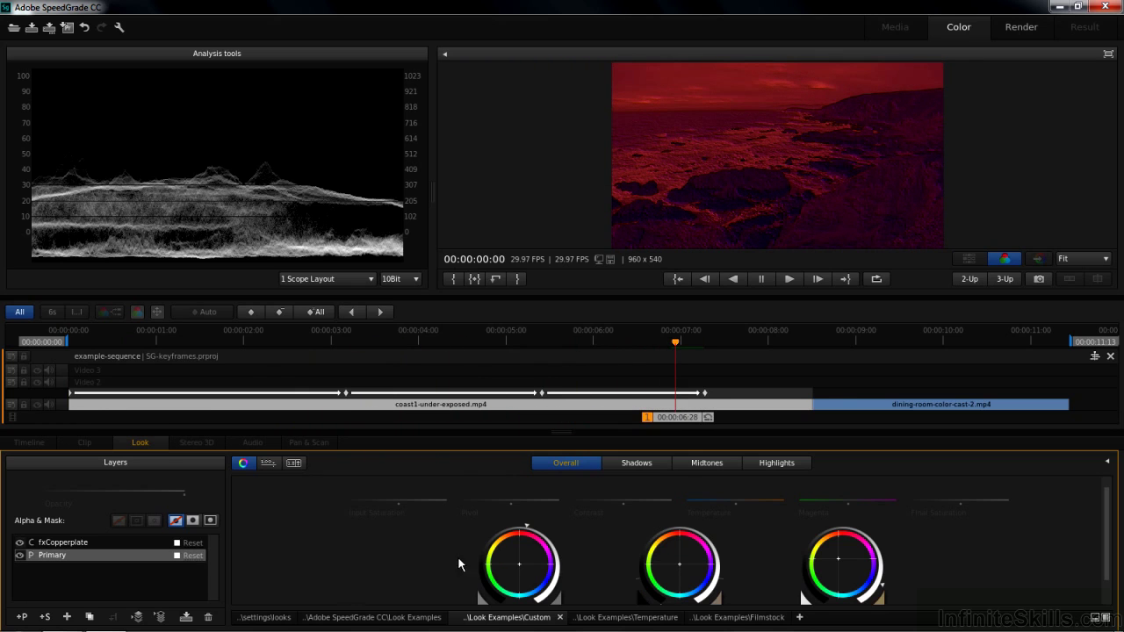
Step: Record an interpolated keyframe on the dining-room clip at 00:00:09:23
left_click(922, 337)
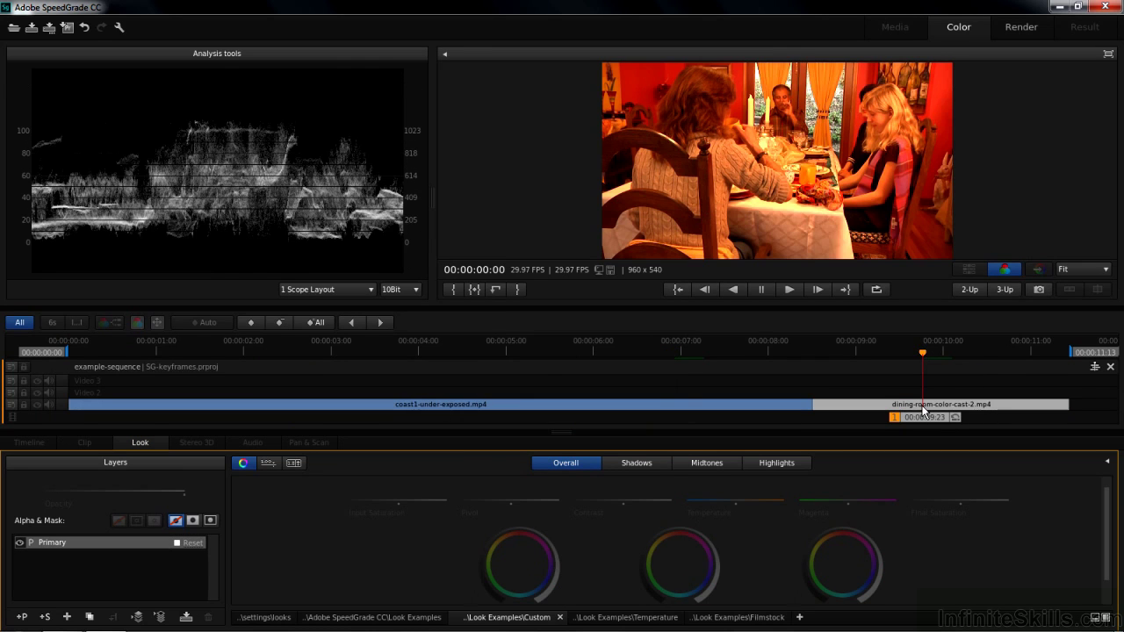
left_click(252, 322)
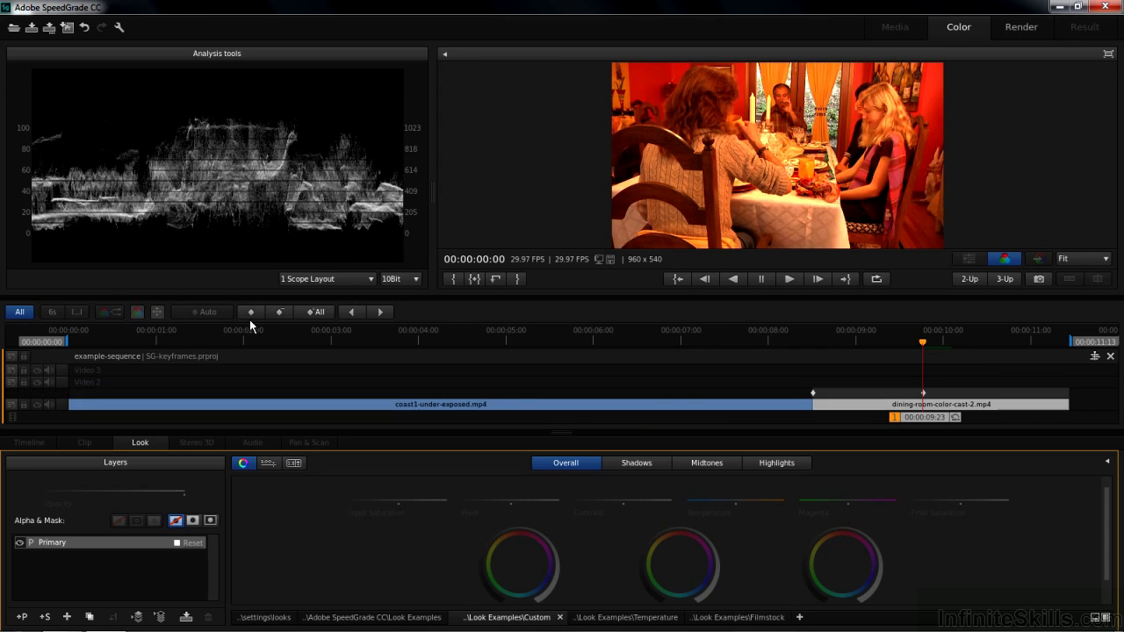
left_click(252, 315)
Step: Cool the Temperature to -0.52 and adjust the Offset, Gain and Gamma rings
left_click_drag(736, 501, 709, 500)
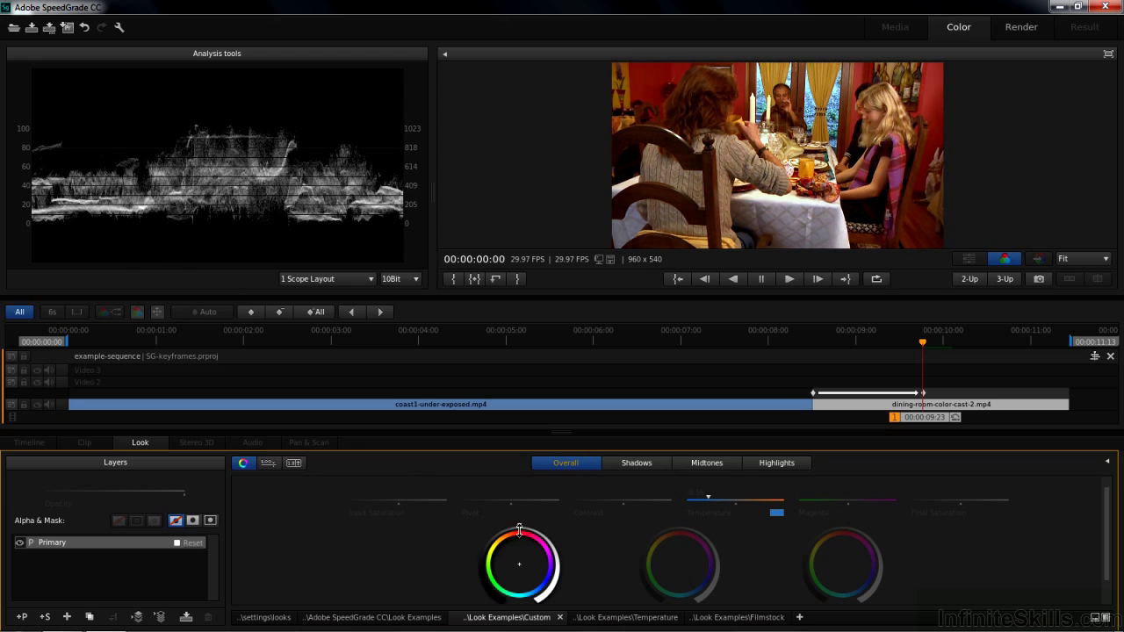
left_click_drag(515, 527, 515, 525)
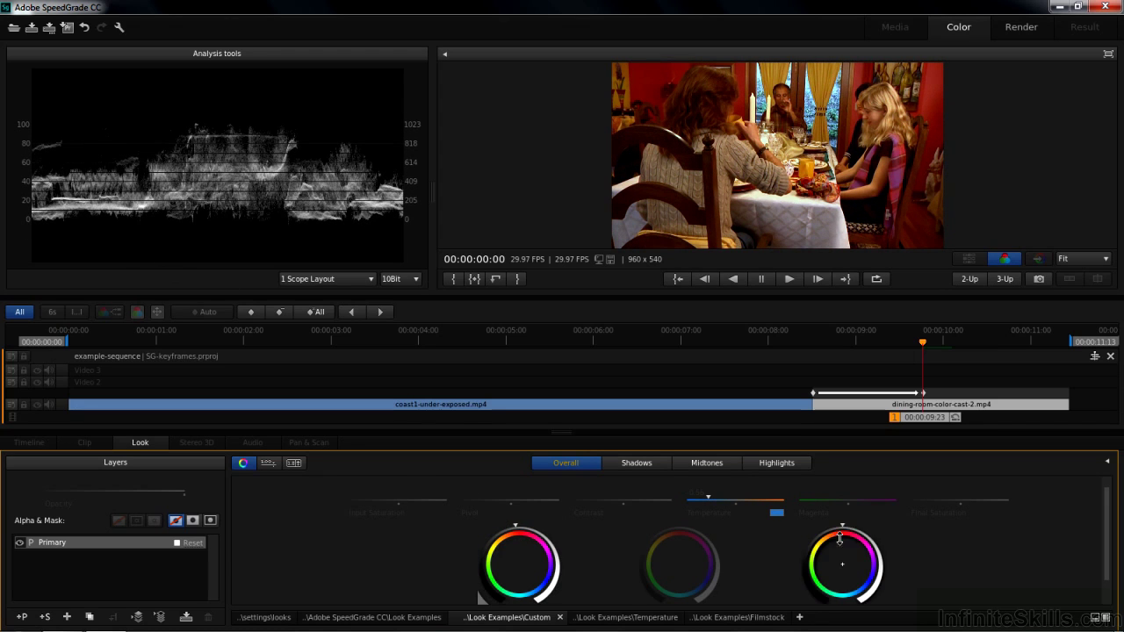
left_click_drag(851, 528, 872, 532)
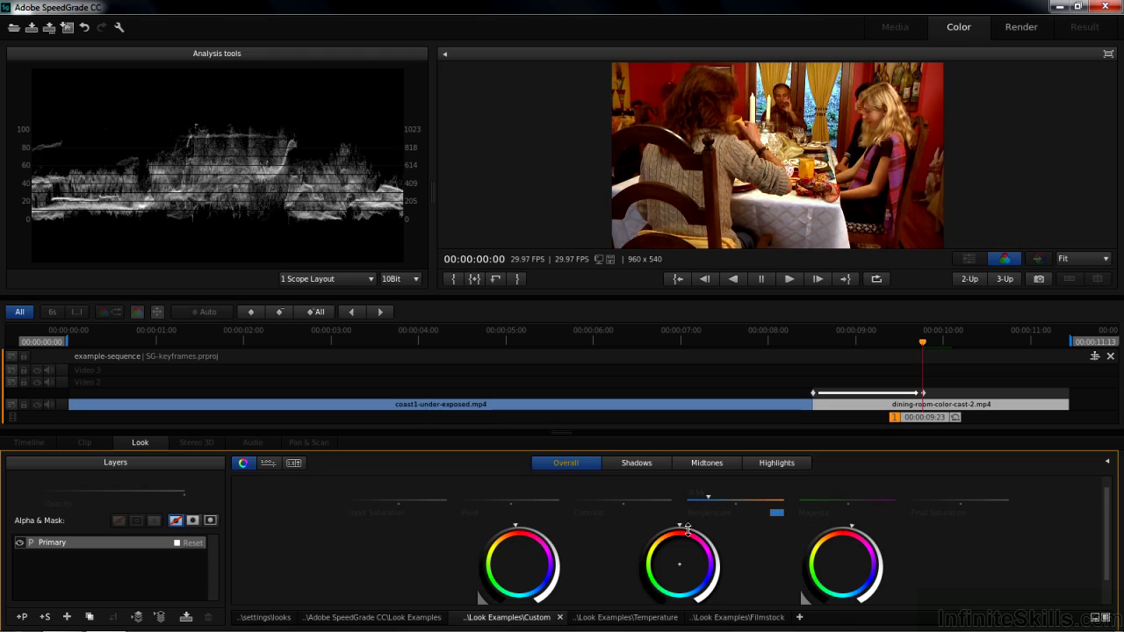
left_click_drag(685, 530, 736, 533)
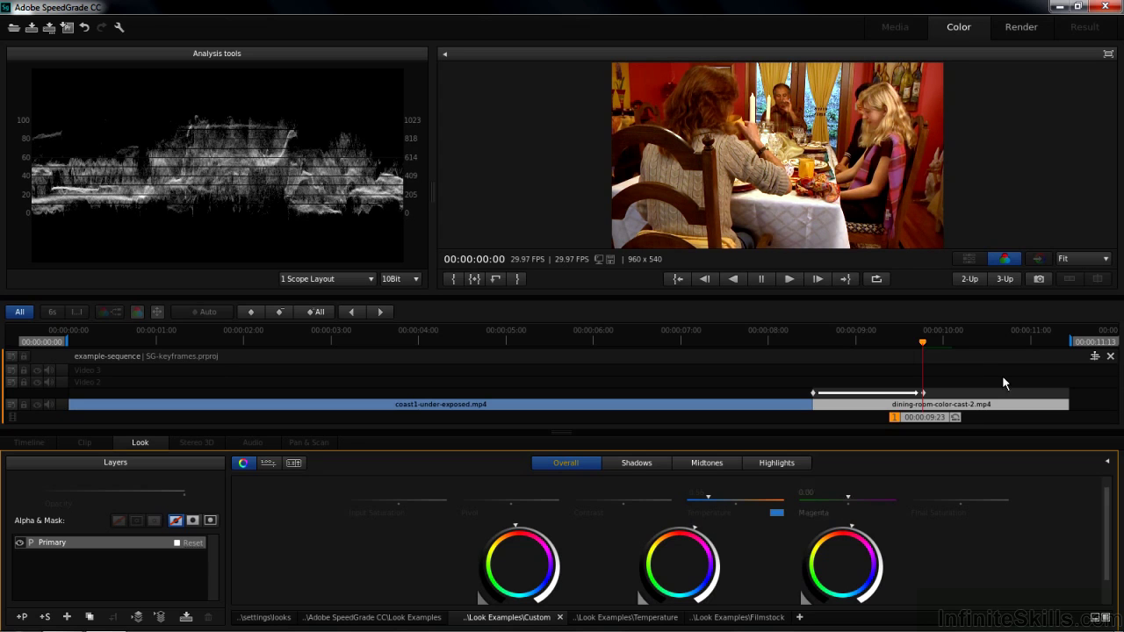
Step: Play the dining-room clip from its 00:00:08:15 keyframe to review the correction
left_click(354, 313)
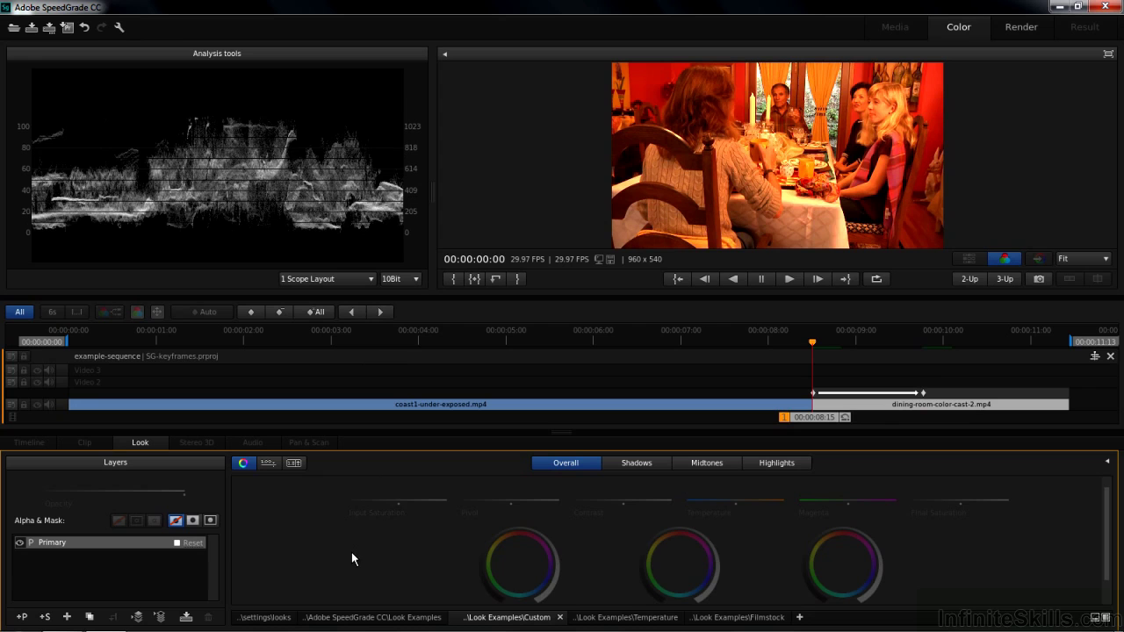
key("space")
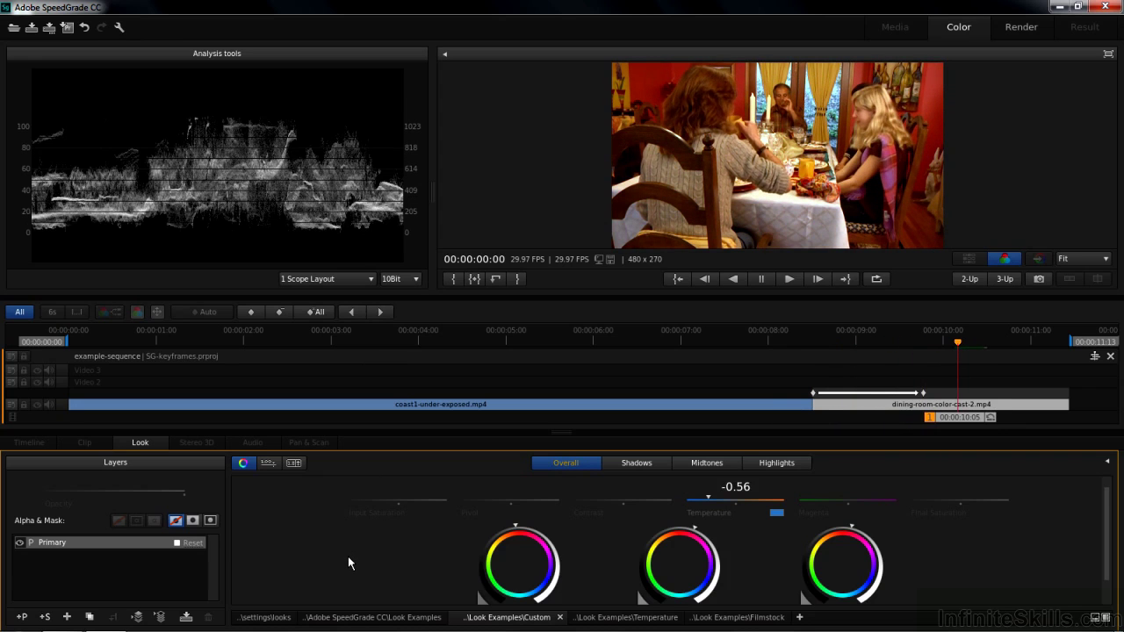